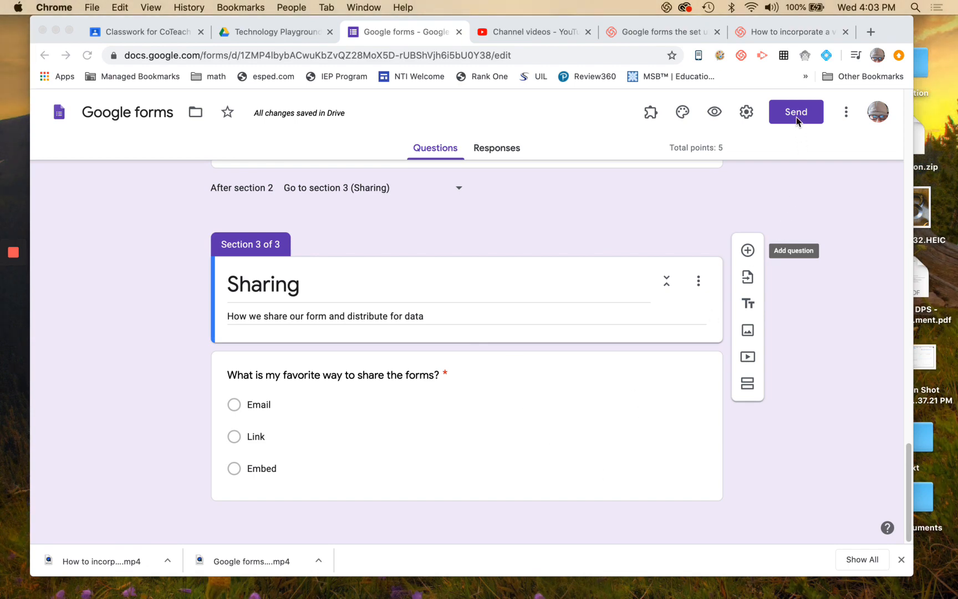
Open the form's sending options and review the link and embed methods, returning to the email method.
click(813, 149)
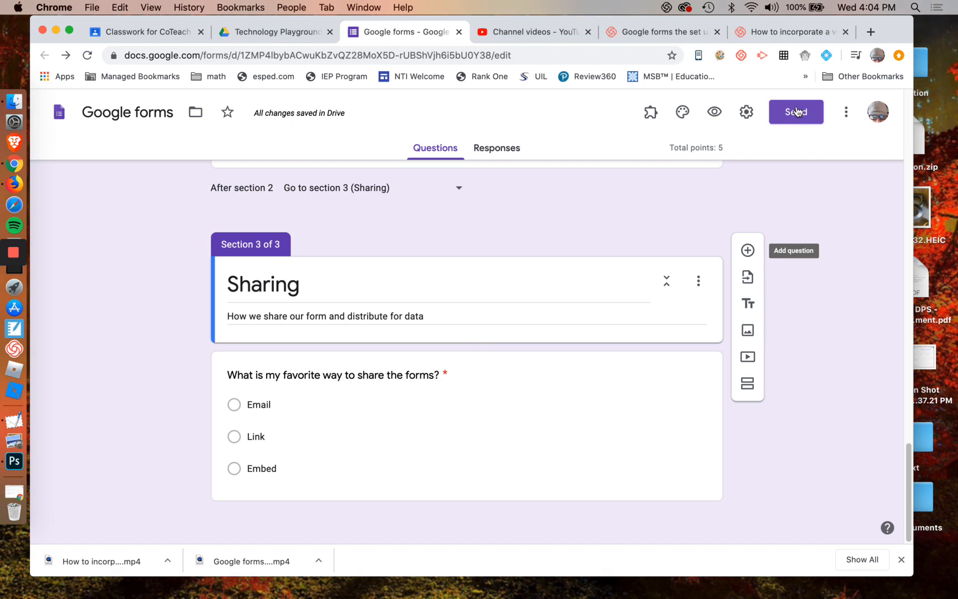
click(798, 114)
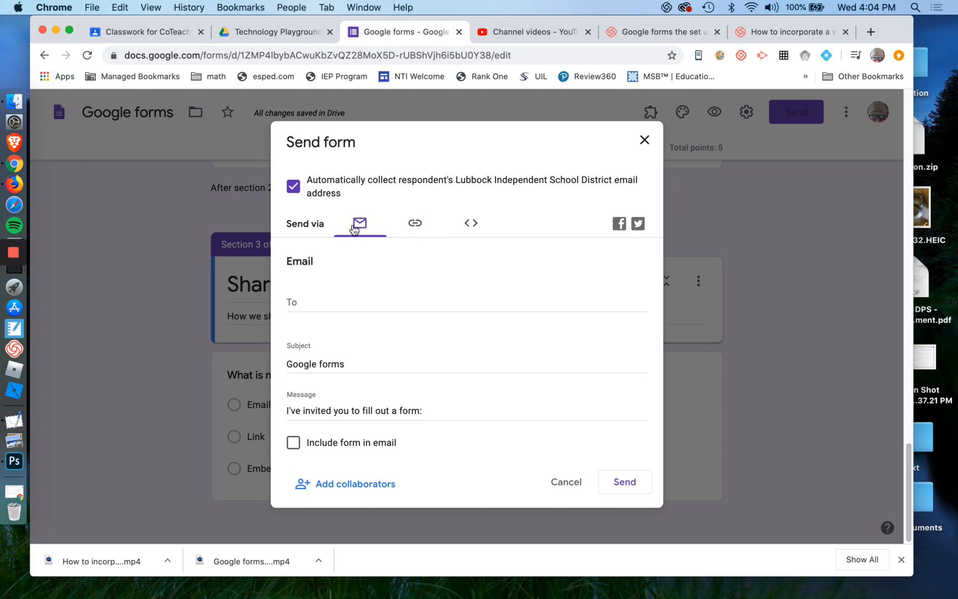
click(425, 224)
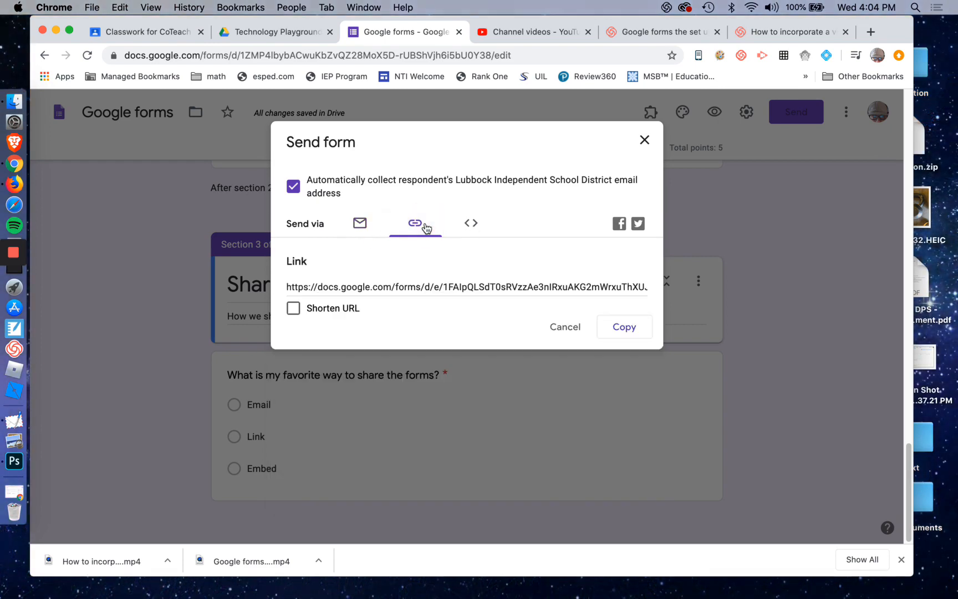
click(473, 226)
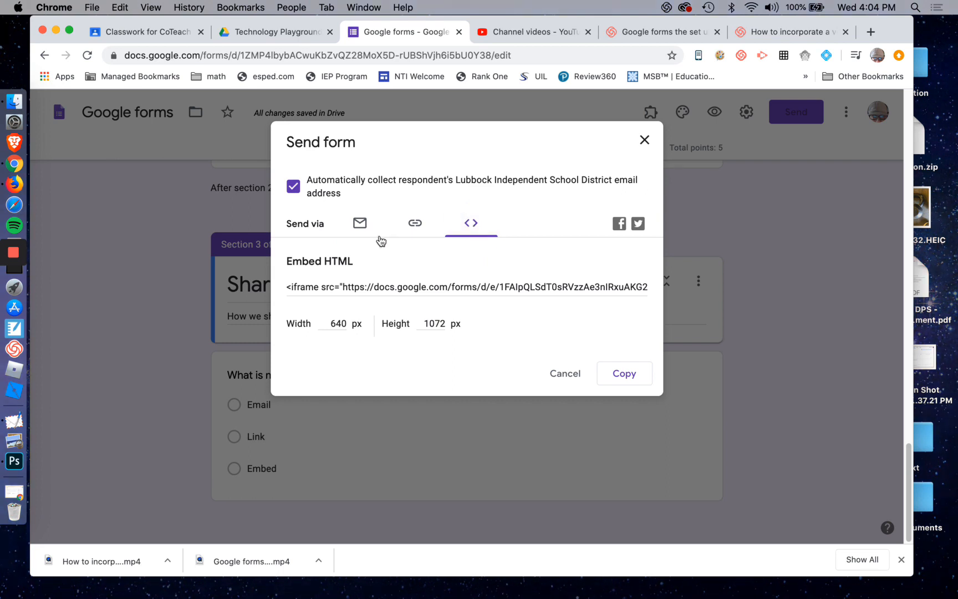
click(362, 226)
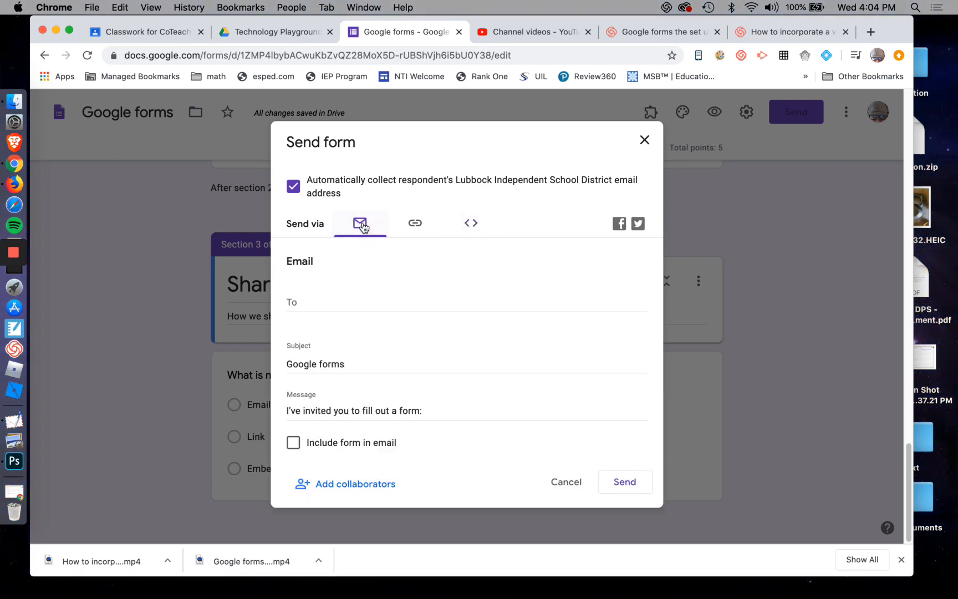
Address the form invitation to the recipient's suggested school district e-mail address.
click(433, 305)
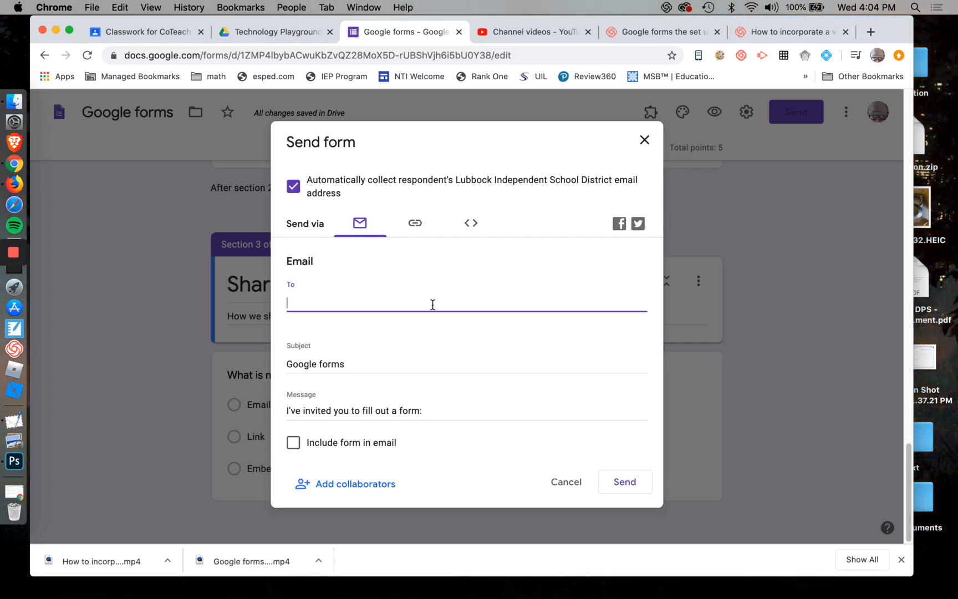
text(james)
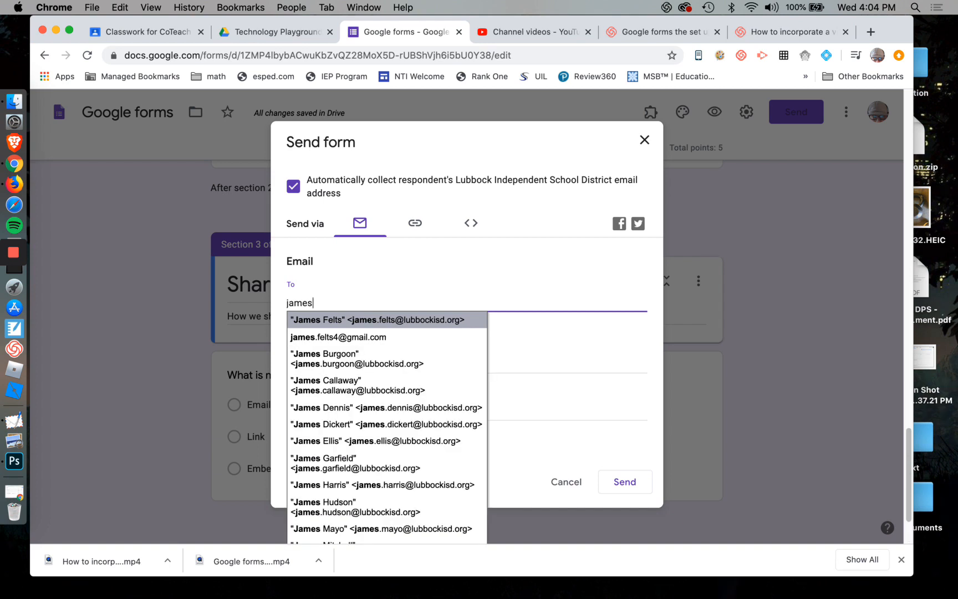
key(Return)
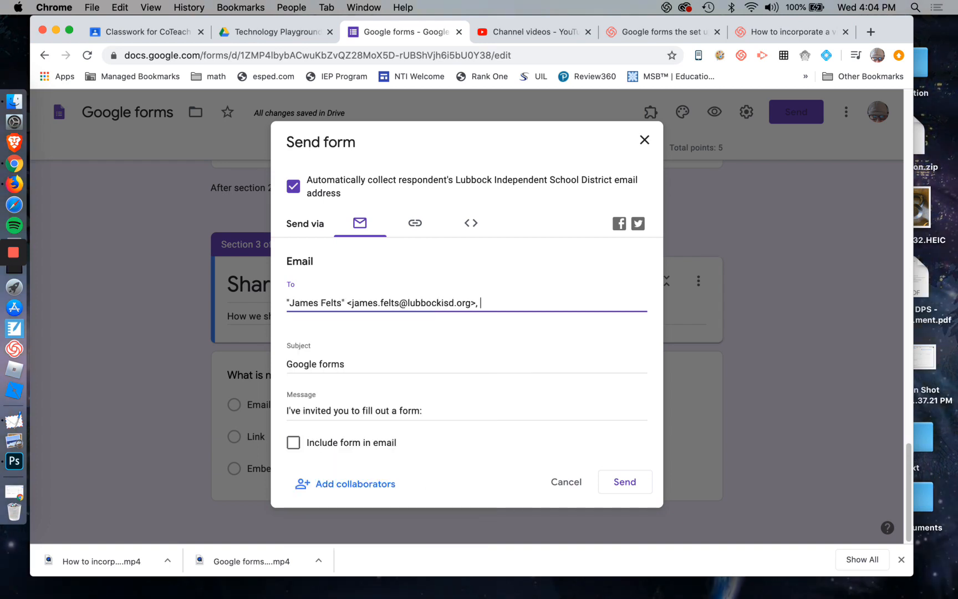
Include the form in the email and send the invitation, keeping the default subject and message.
click(368, 361)
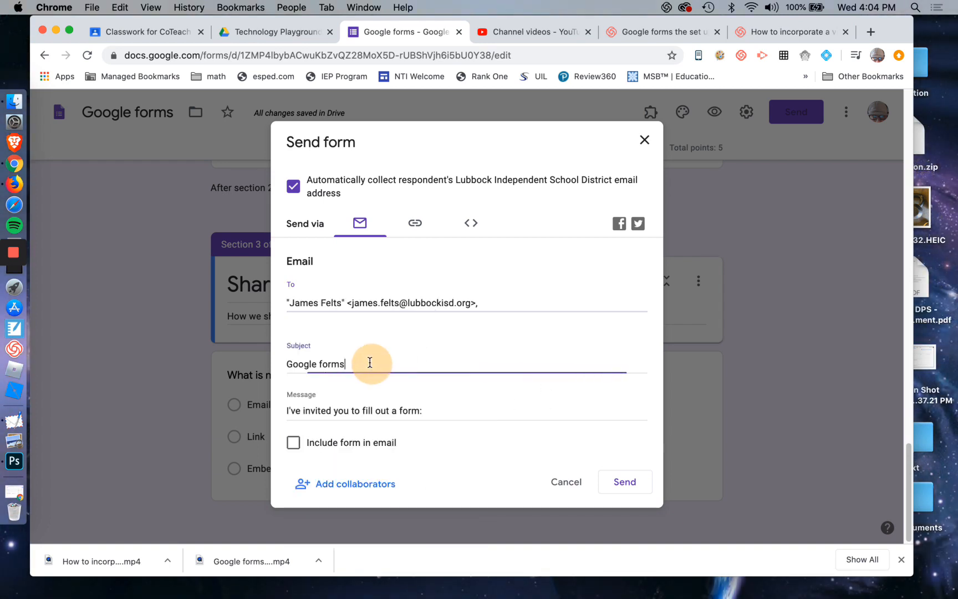
click(444, 410)
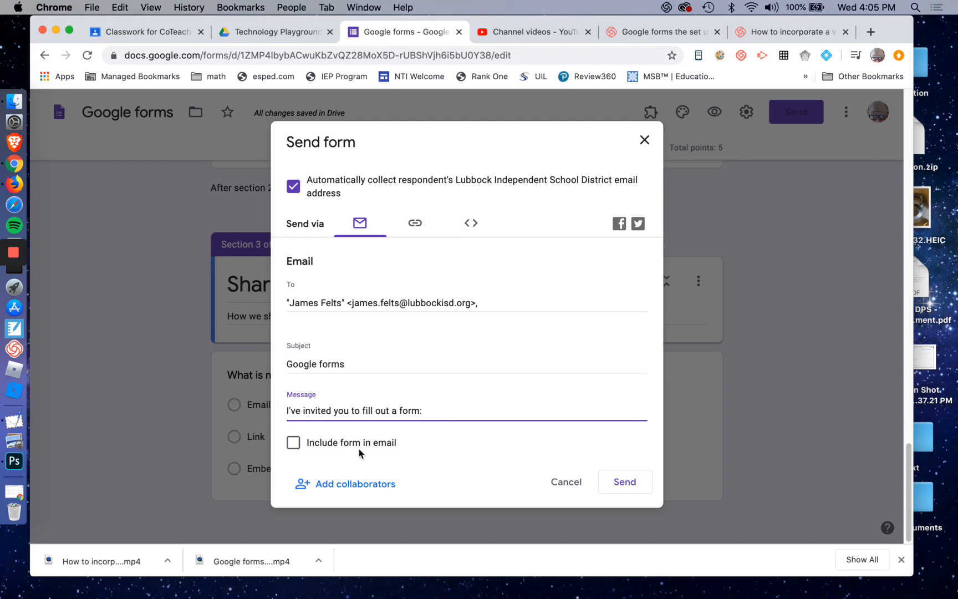
click(297, 445)
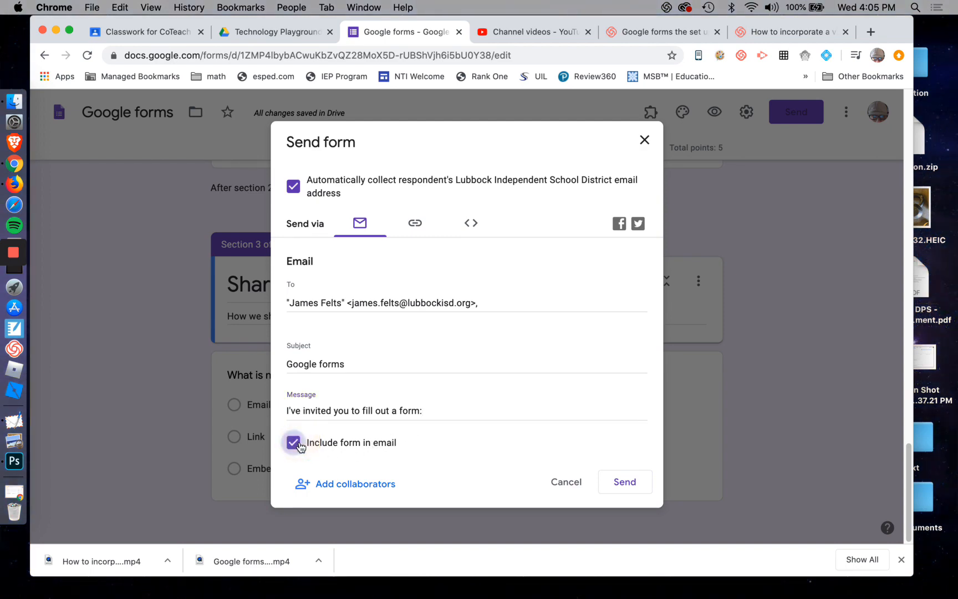
click(629, 483)
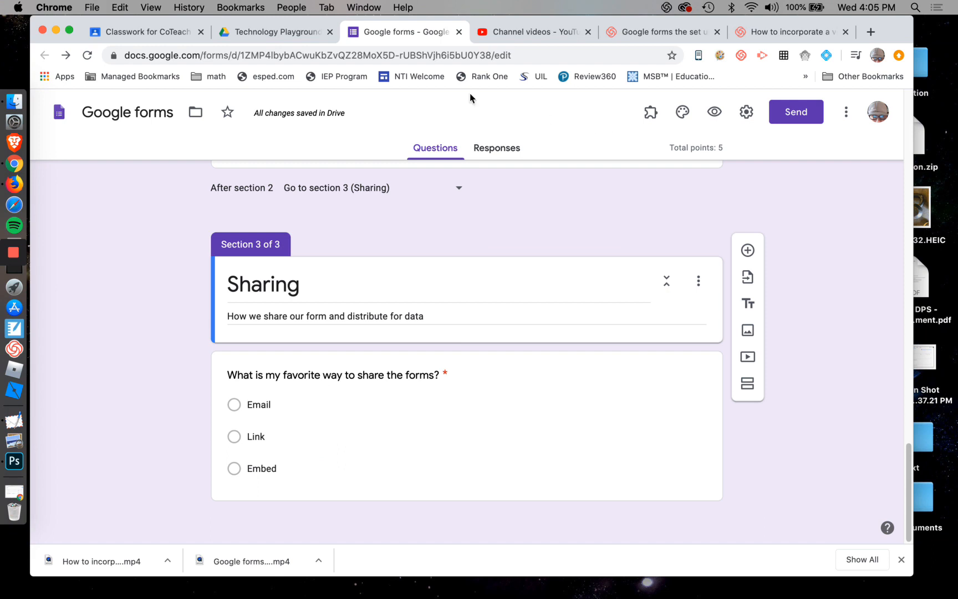
Switch to Gmail, open the received "Google forms" invitation and look through the form embedded in it.
click(700, 56)
click(526, 98)
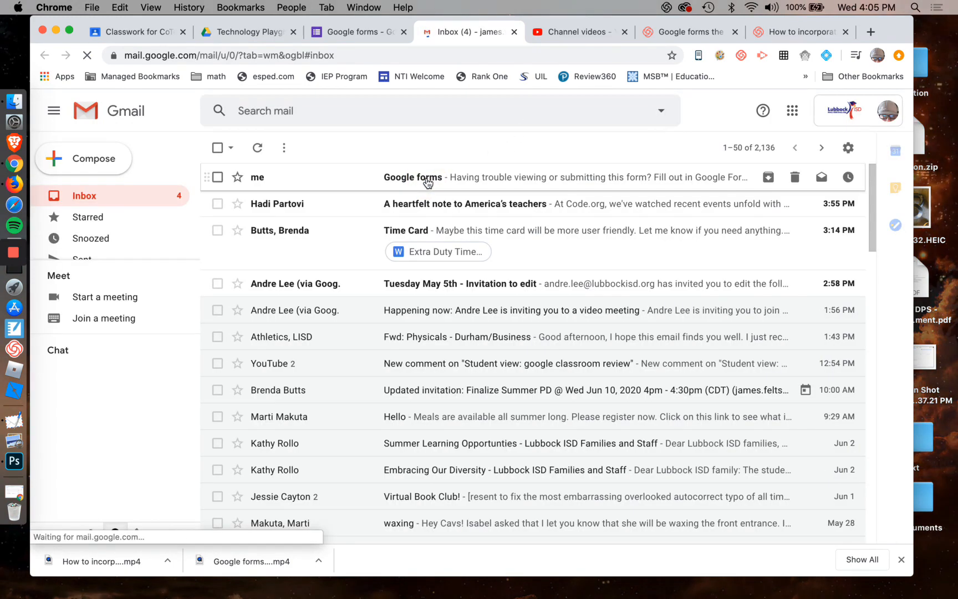
click(514, 178)
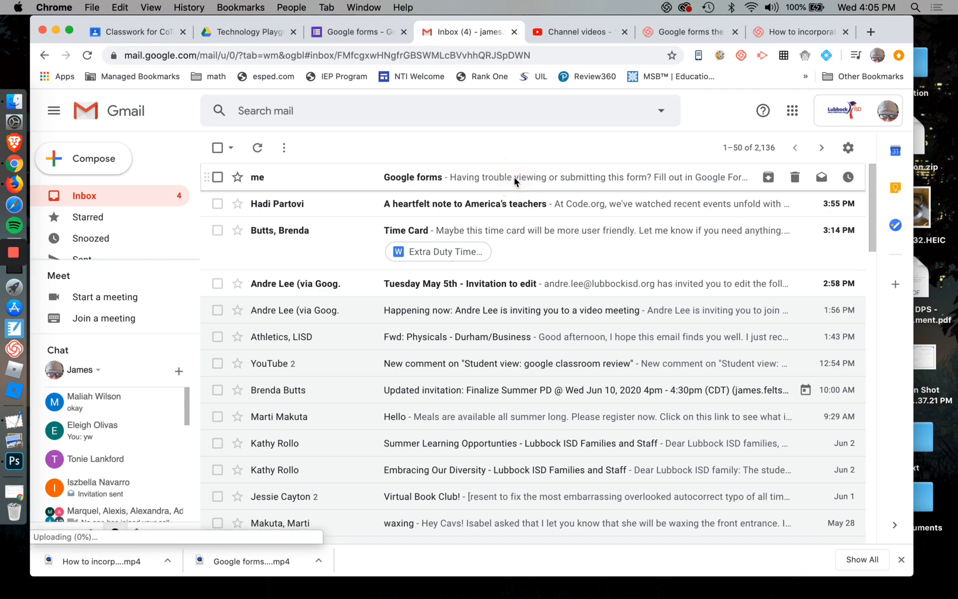
scroll(708, 314, down, 5)
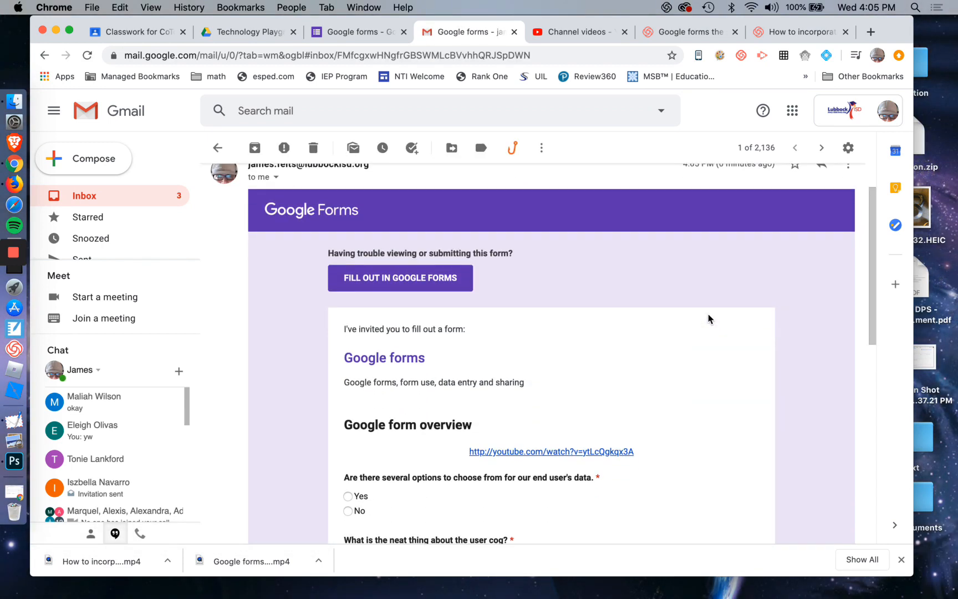
scroll(386, 316, down, 2)
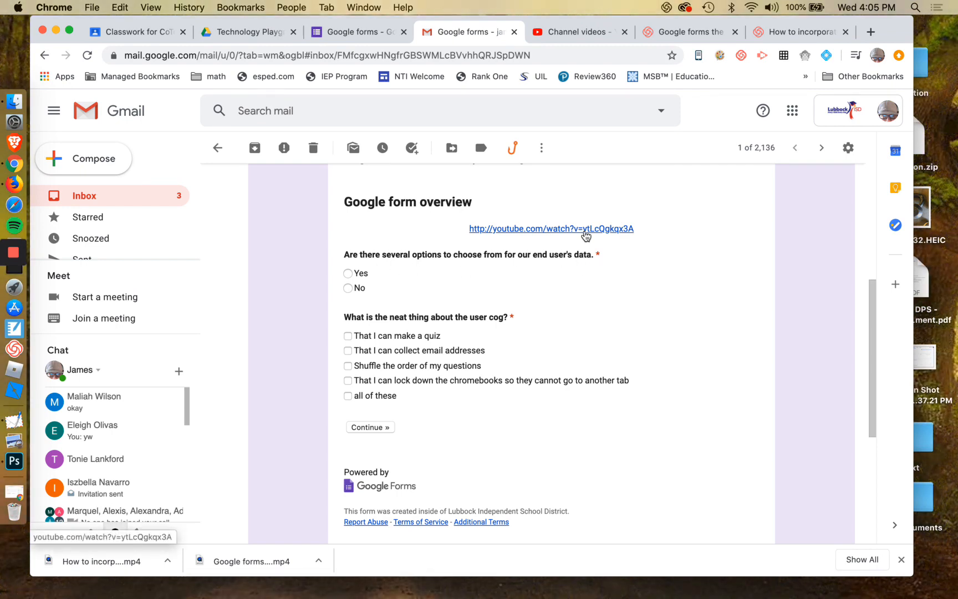
scroll(582, 249, down, 2)
scroll(577, 266, up, 4)
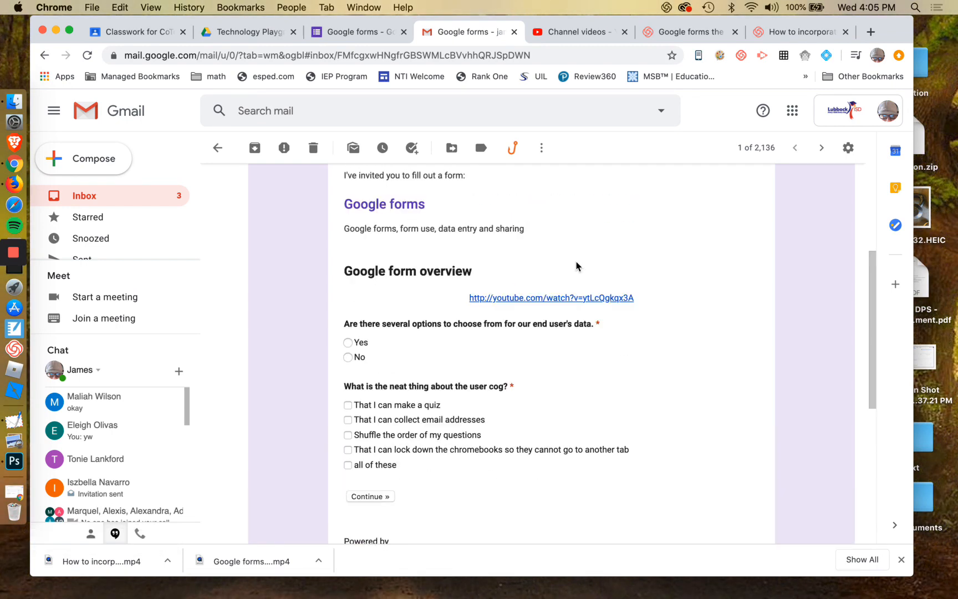
Open the YouTube video linked under "Google form overview", pause it, and close it to return to the email.
click(566, 300)
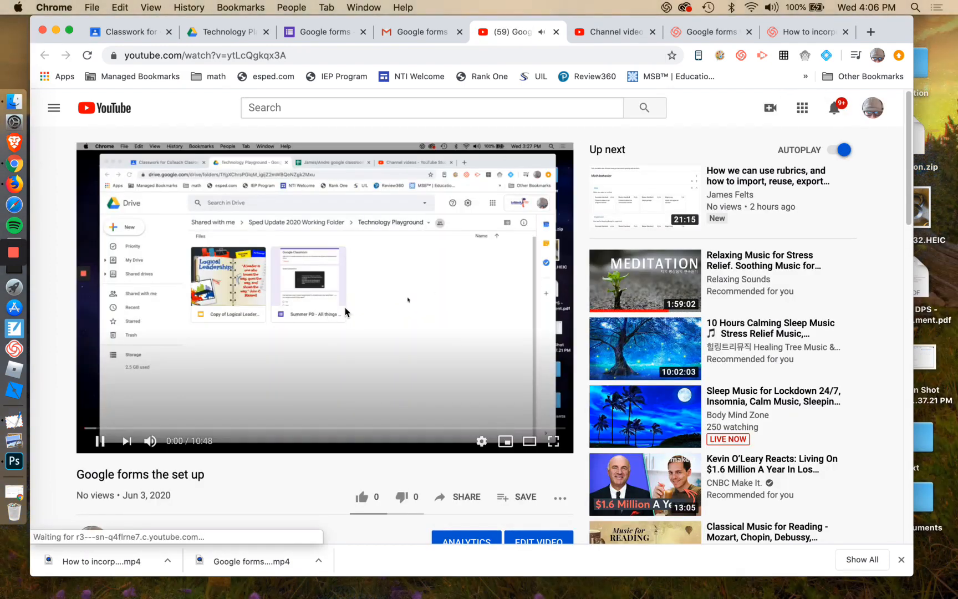
click(397, 306)
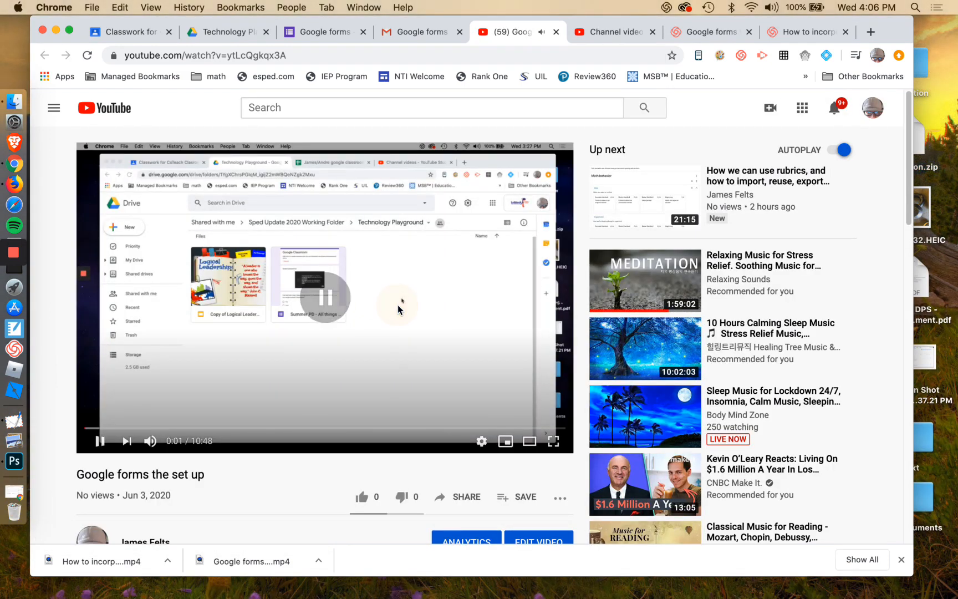
click(557, 33)
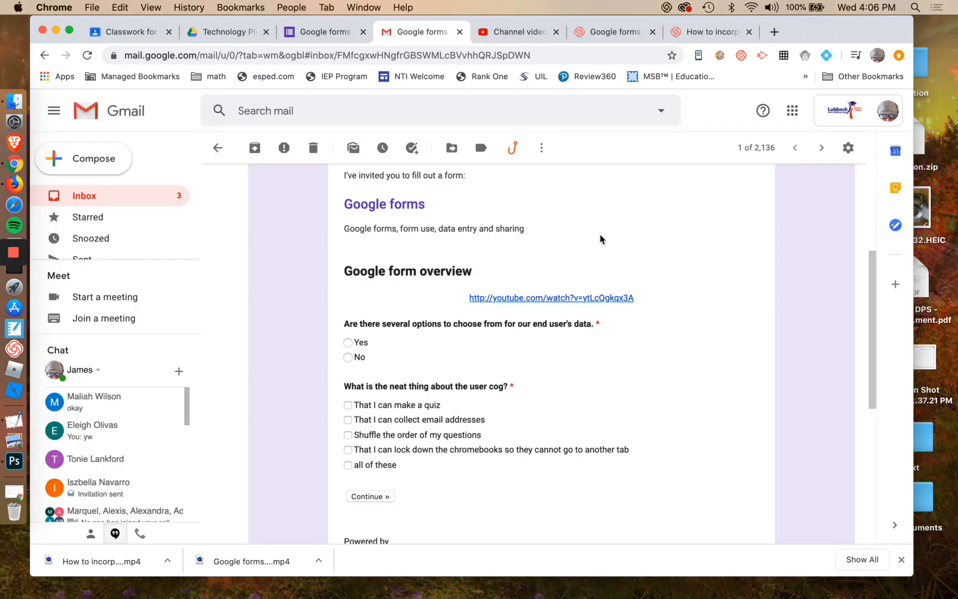
In the emailed form, answer Yes to the end user's data question and "all of these" to the user cog question.
click(349, 343)
scroll(511, 341, down, 3)
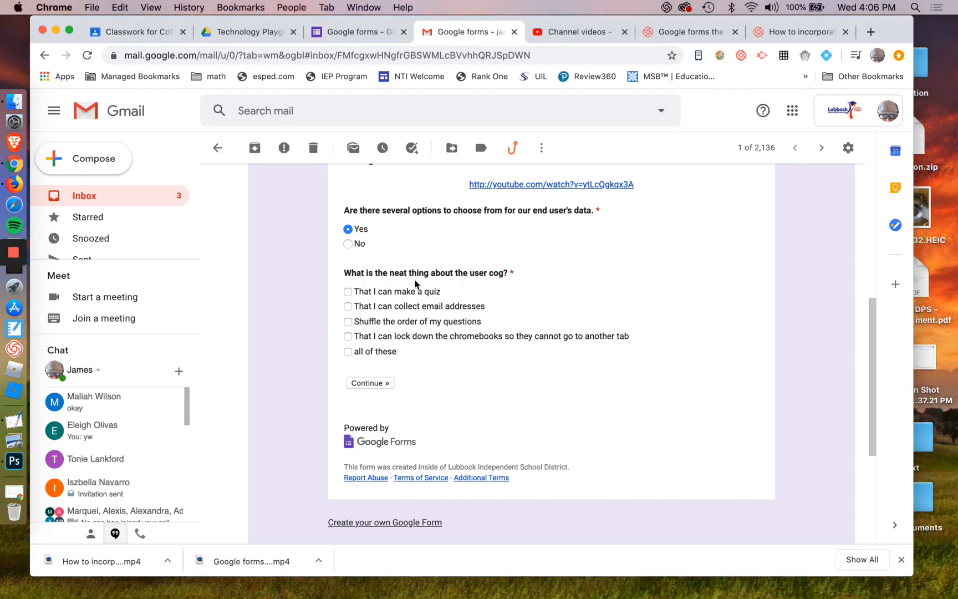
click(350, 352)
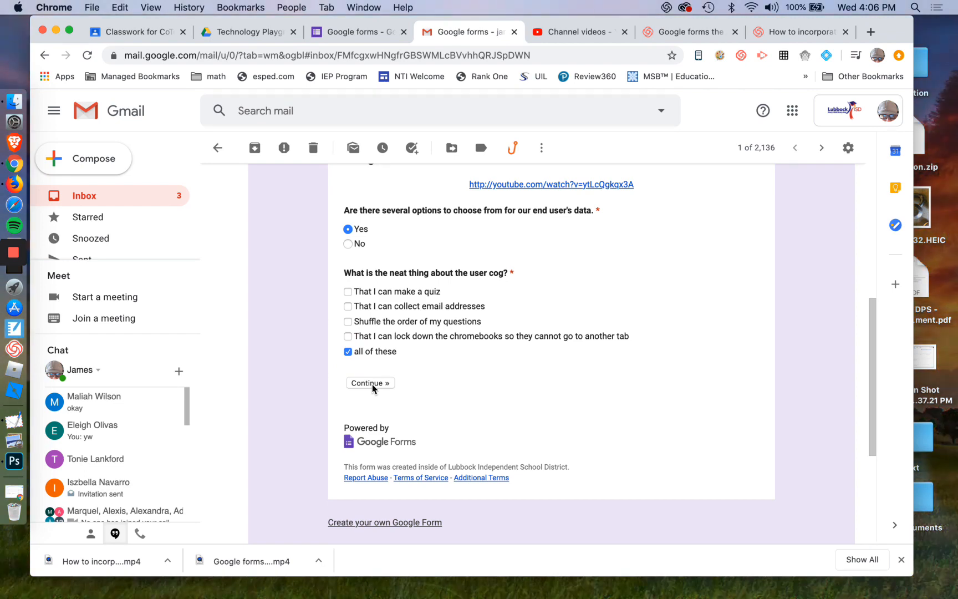
Switch to the Google Forms editor and examine where the form leads after section 1.
click(362, 35)
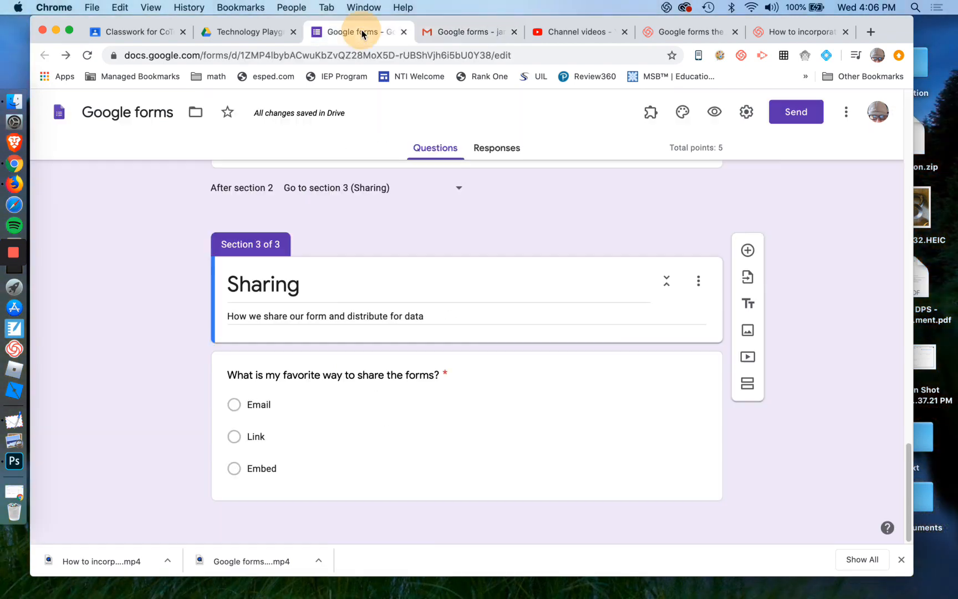
scroll(426, 270, up, 2)
scroll(360, 233, up, 15)
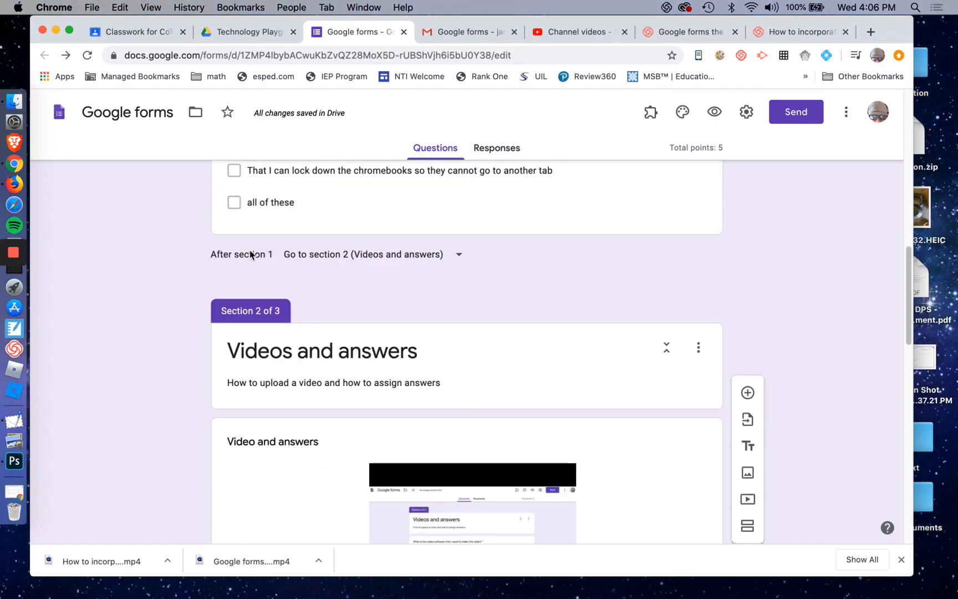
Return to the emailed form in Gmail and continue to its next section, approving the submission to an external page.
click(469, 31)
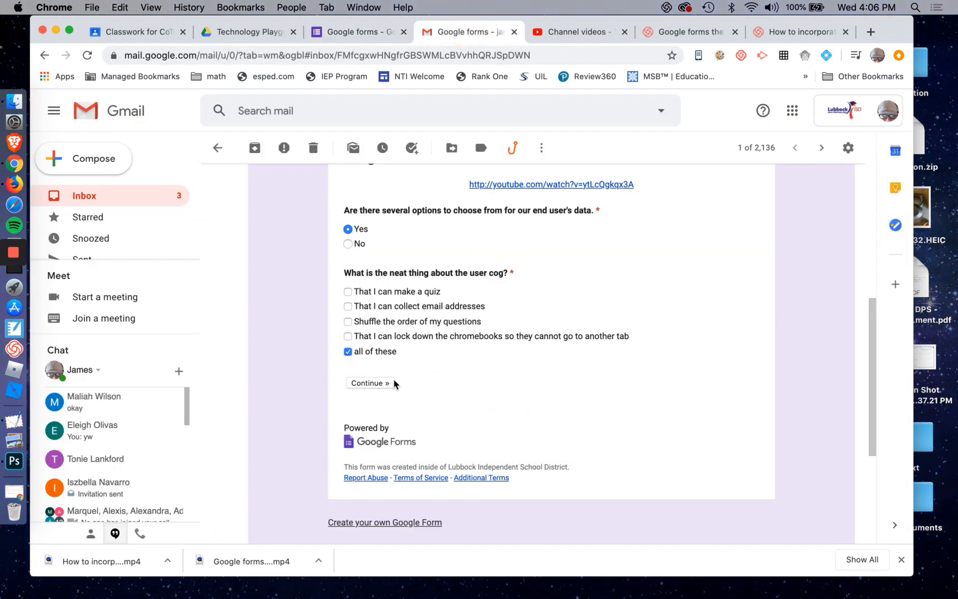
click(373, 381)
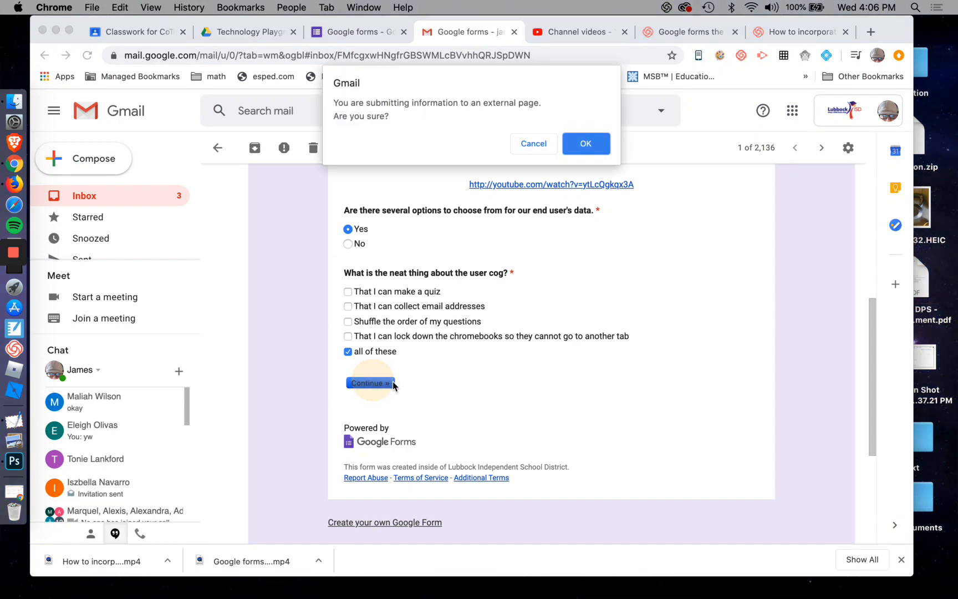
click(587, 144)
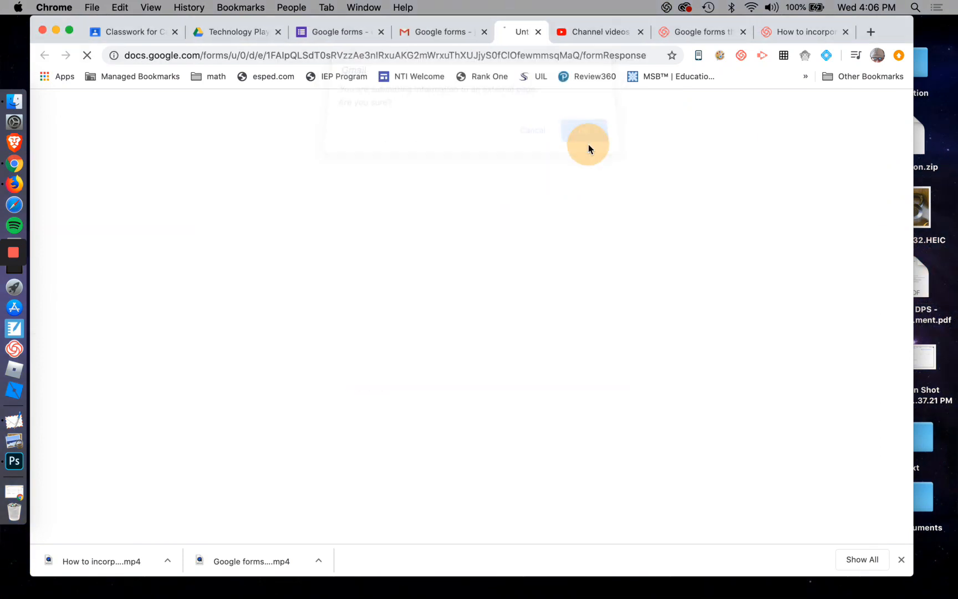
Answer the video software question with Loom and the video indicator question with "Arrow in a screen", and proceed to the Sharing section.
scroll(731, 349, down, 7)
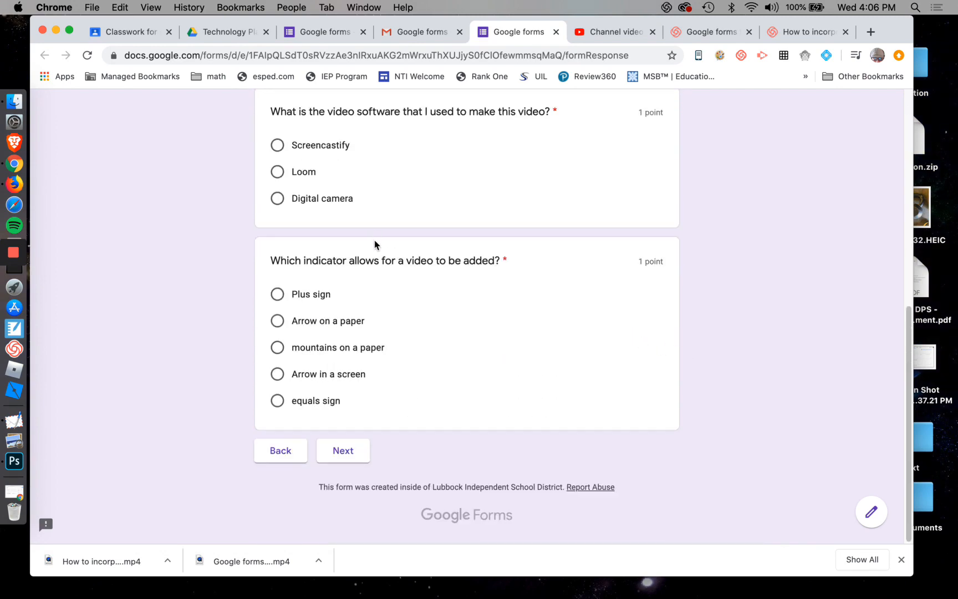
scroll(375, 244, up, 1)
scroll(318, 195, up, 3)
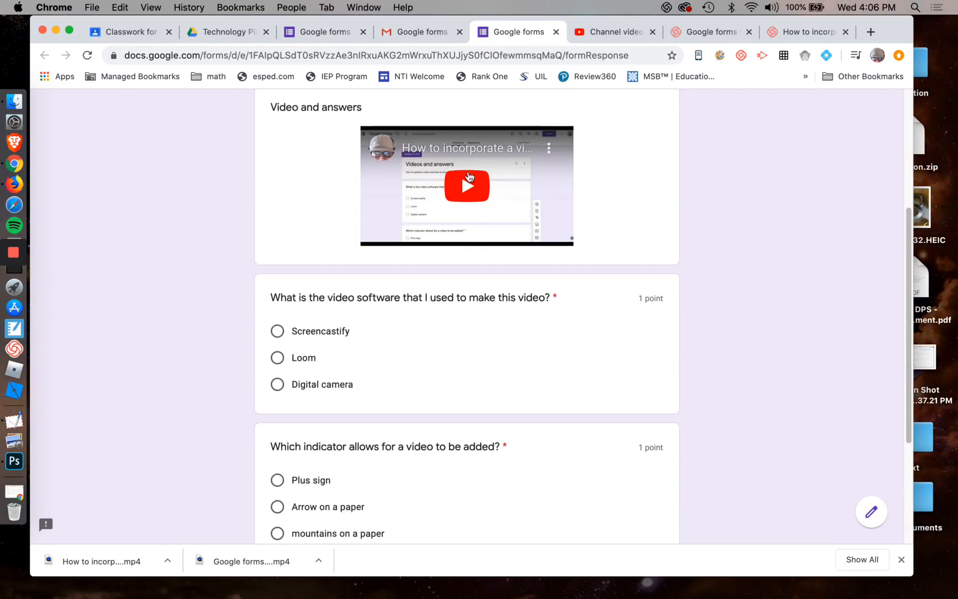
scroll(430, 319, down, 3)
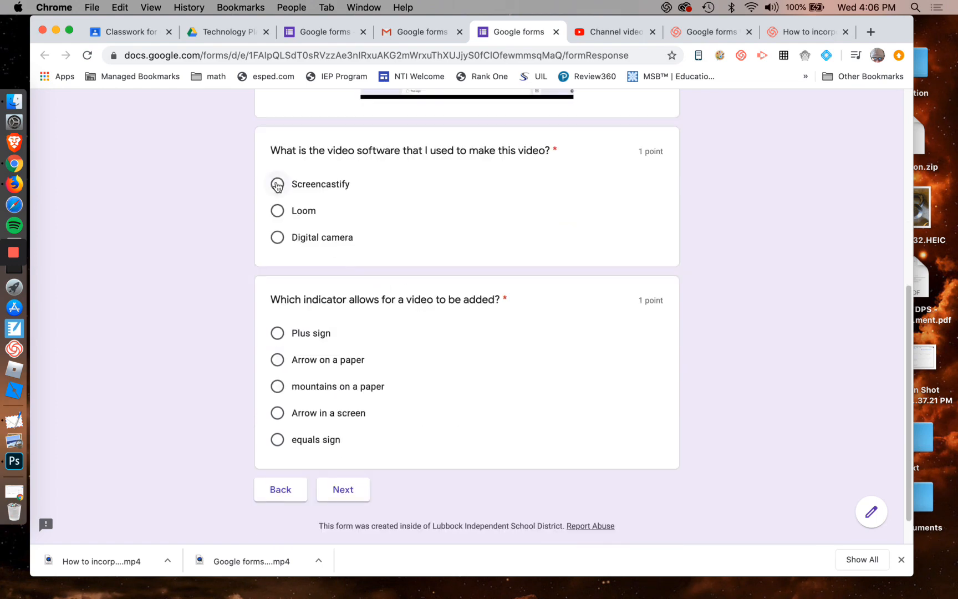
click(279, 213)
scroll(275, 413, down, 1)
click(278, 403)
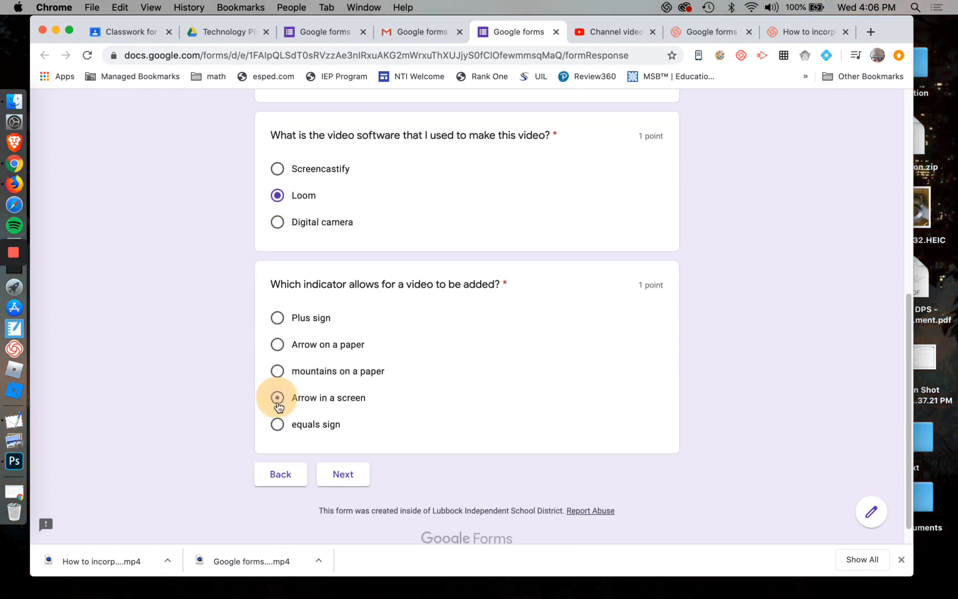
click(347, 477)
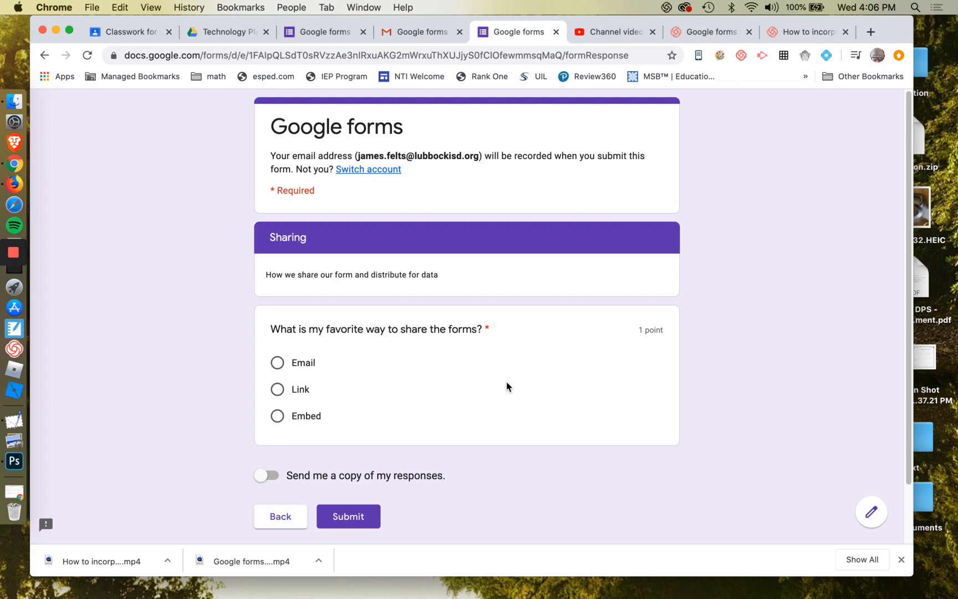
Choose Email as the favorite way to share the forms in the Sharing section.
drag(293, 329, 442, 329)
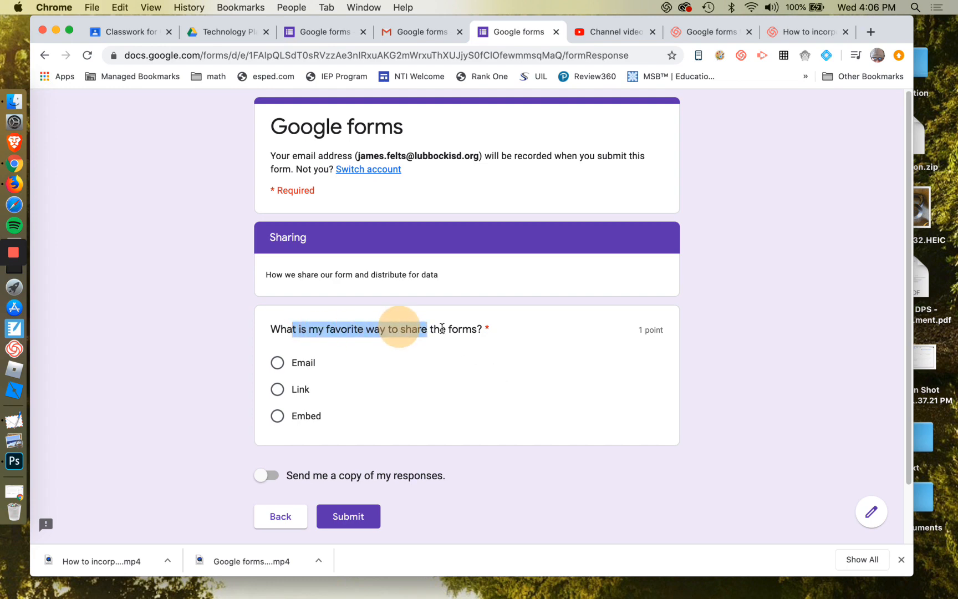
click(474, 432)
click(304, 368)
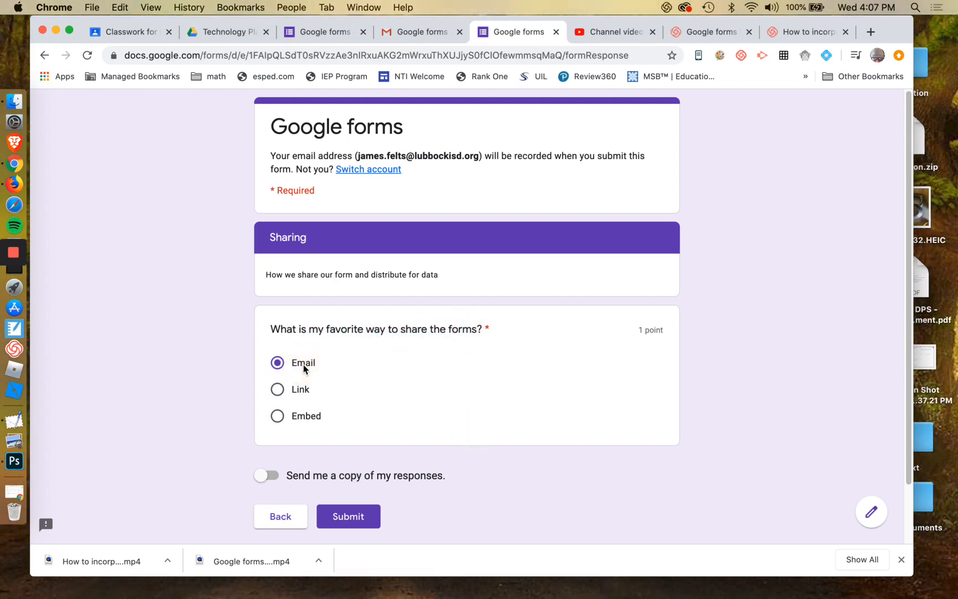
scroll(663, 515, down, 2)
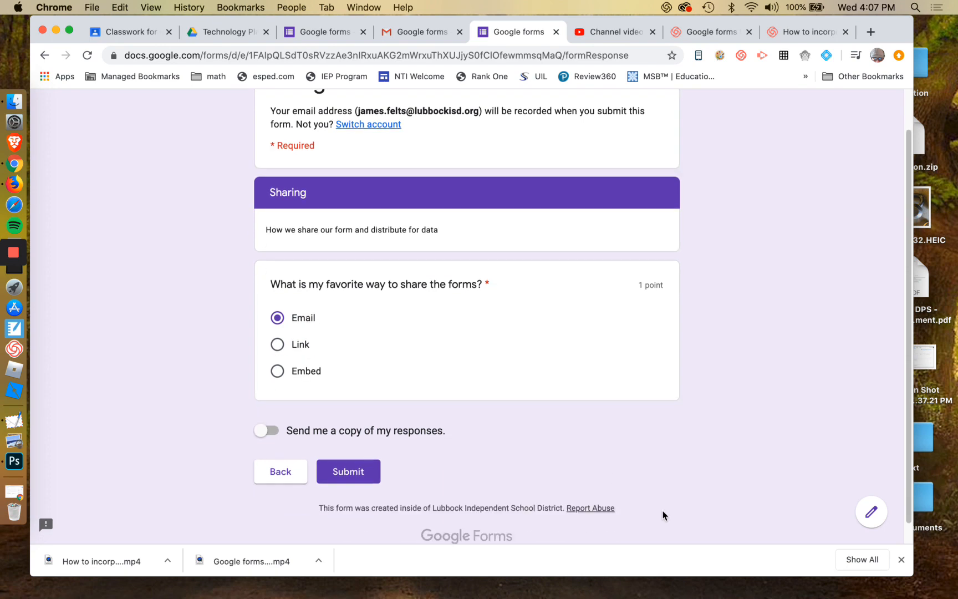
Submit the form with a copy of the responses requested, view the resulting score, and close the score page.
click(269, 430)
click(366, 474)
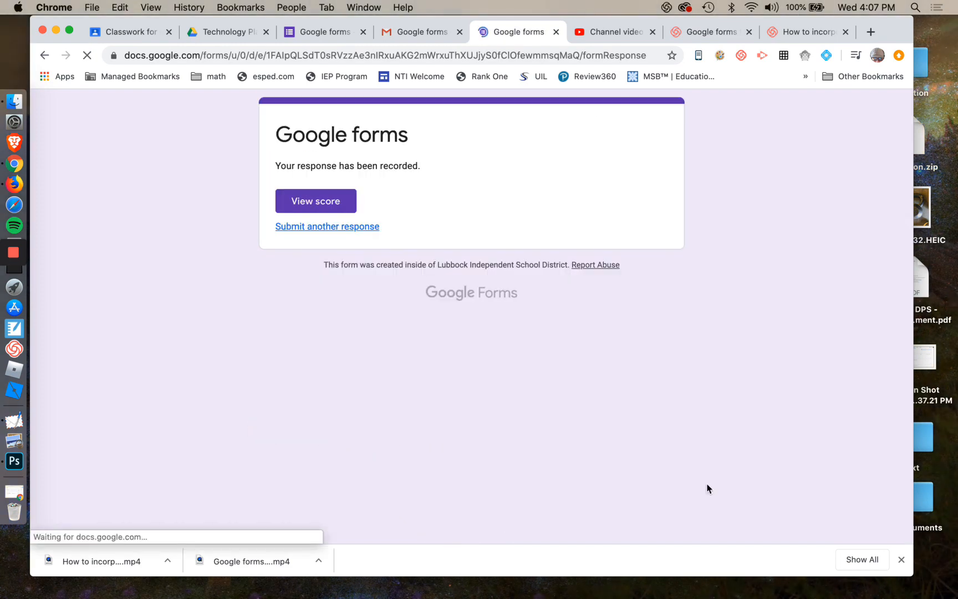
click(341, 205)
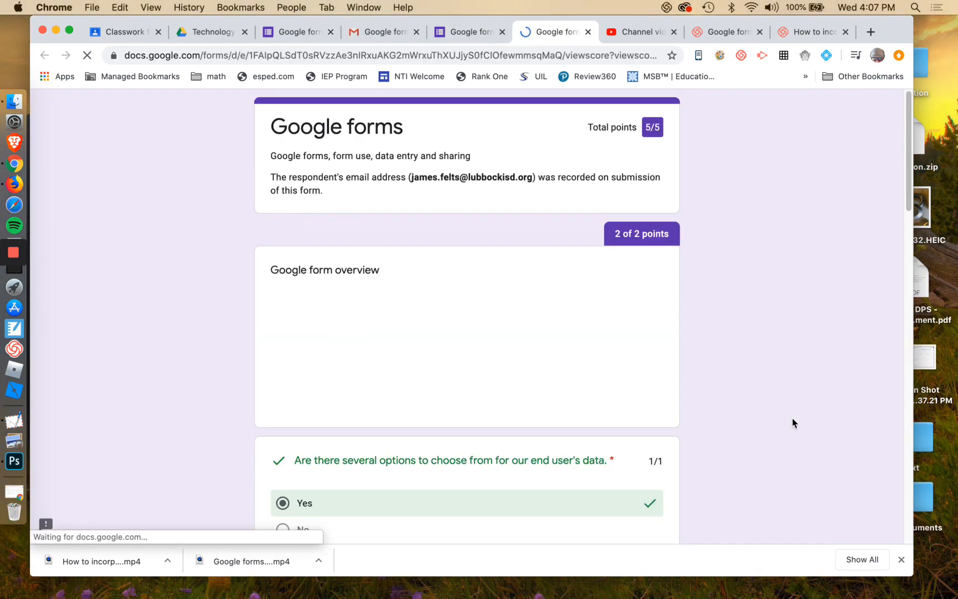
click(590, 33)
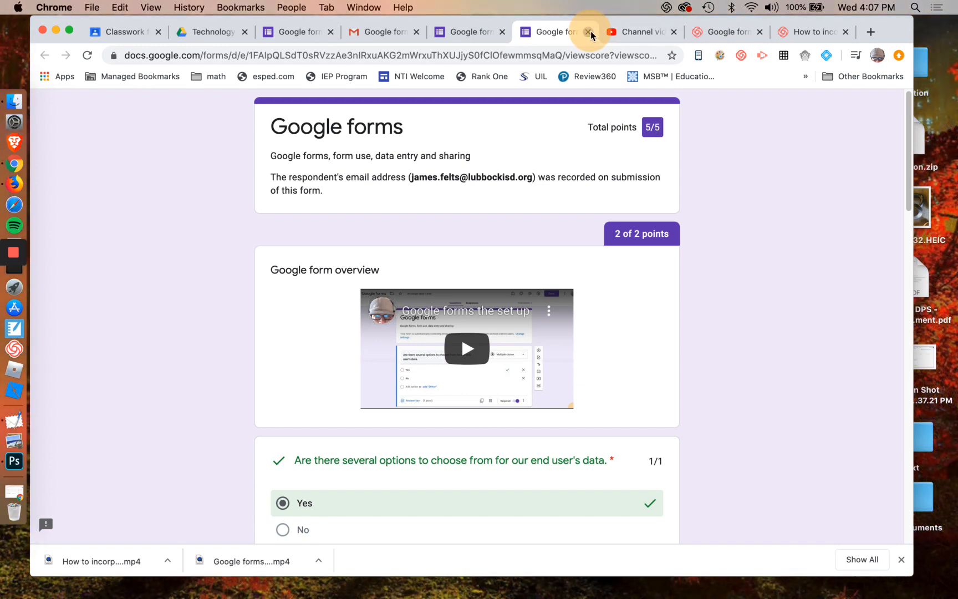
Open the form receipt in the Gmail inbox, review the submitted answers, and close the Gmail and form response pages.
click(381, 31)
click(80, 200)
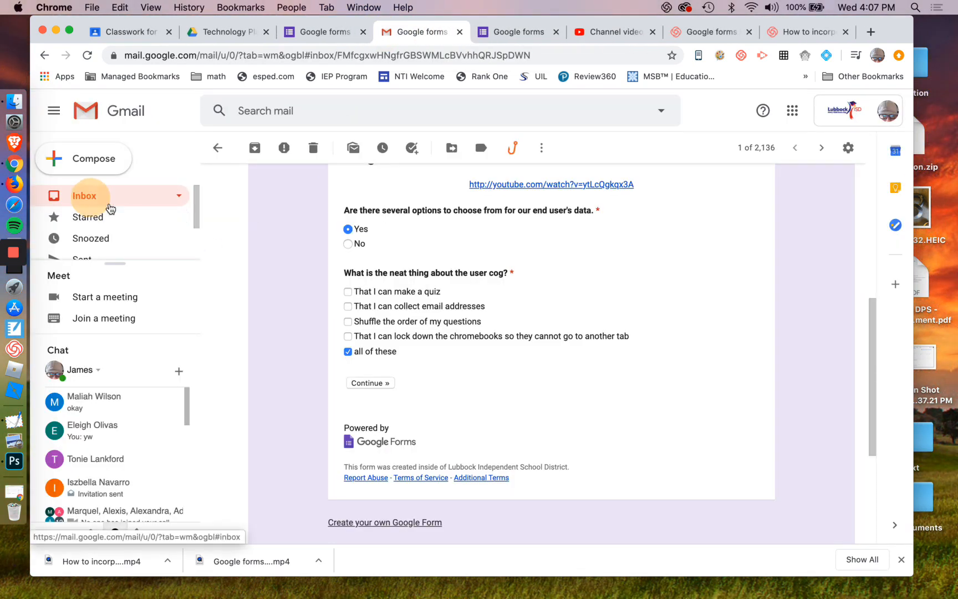
click(433, 186)
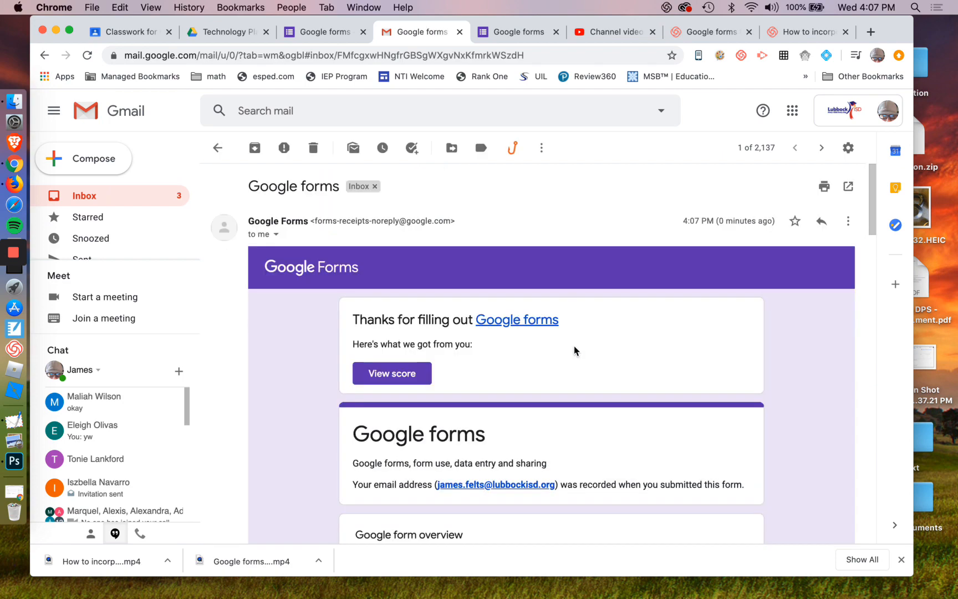
scroll(599, 366, down, 2)
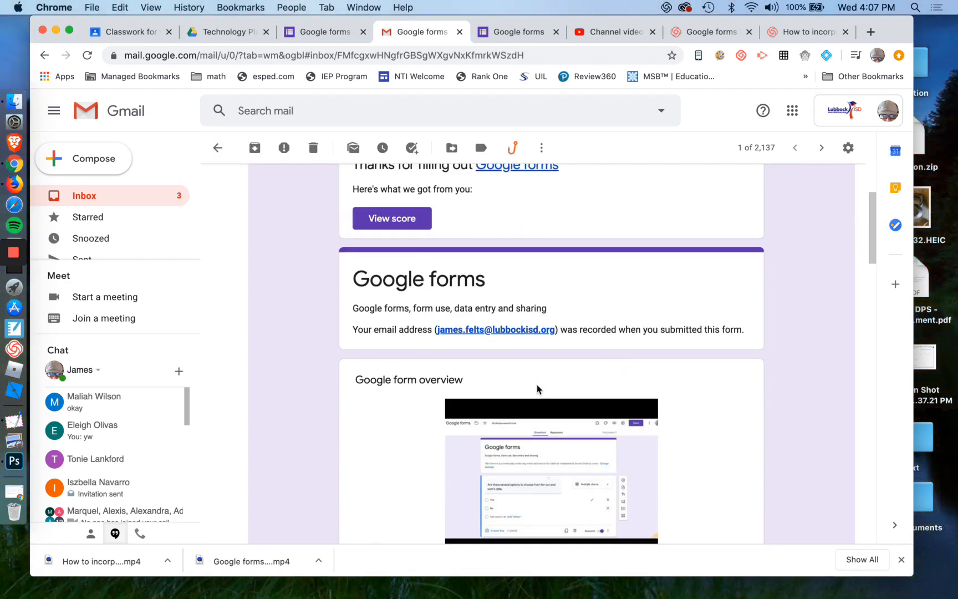
scroll(536, 388, down, 5)
scroll(537, 389, down, 10)
scroll(537, 388, up, 20)
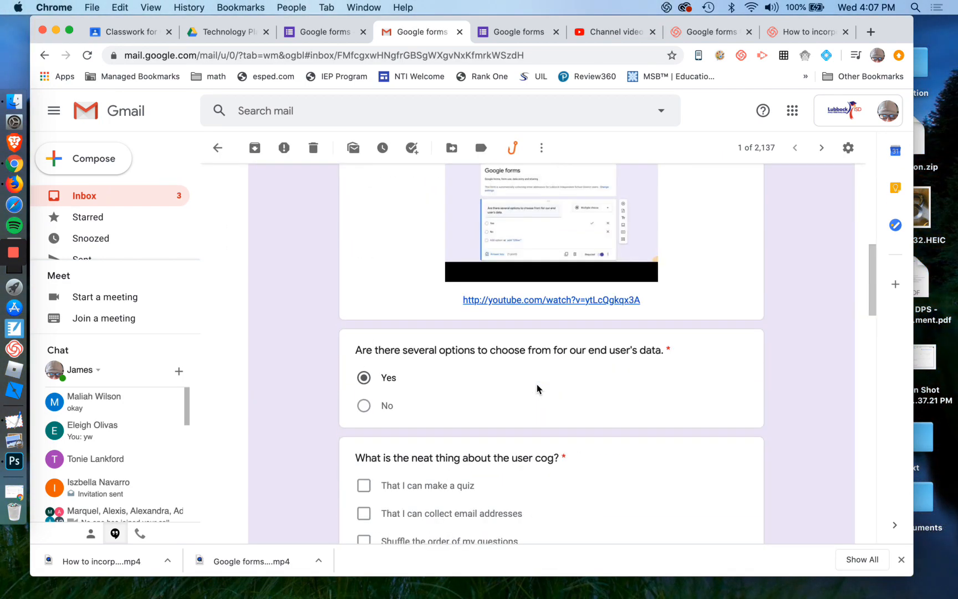
click(460, 32)
click(460, 31)
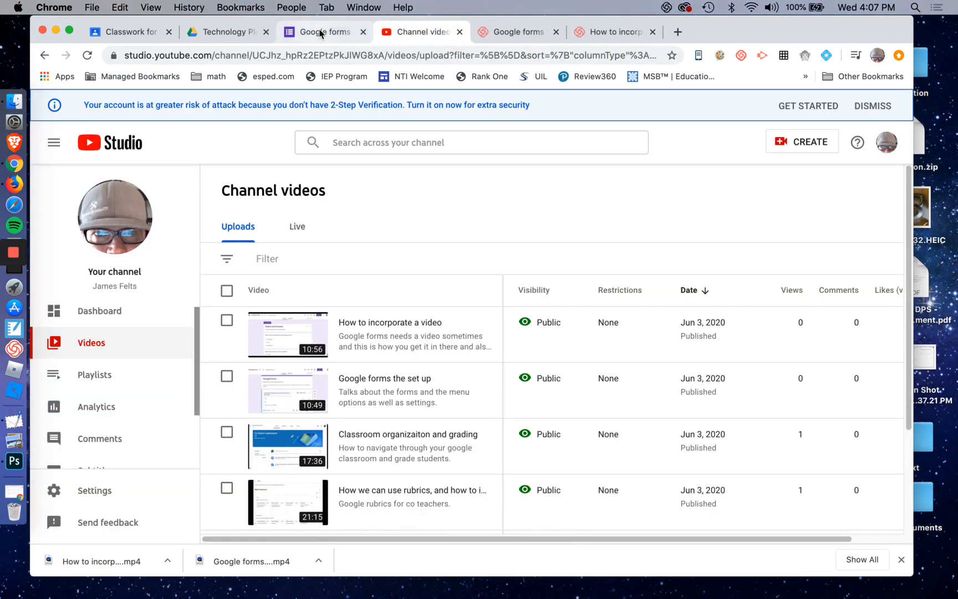
Return to the Google Forms editor and copy the form's sharing link at full length.
click(321, 32)
scroll(566, 313, down, 3)
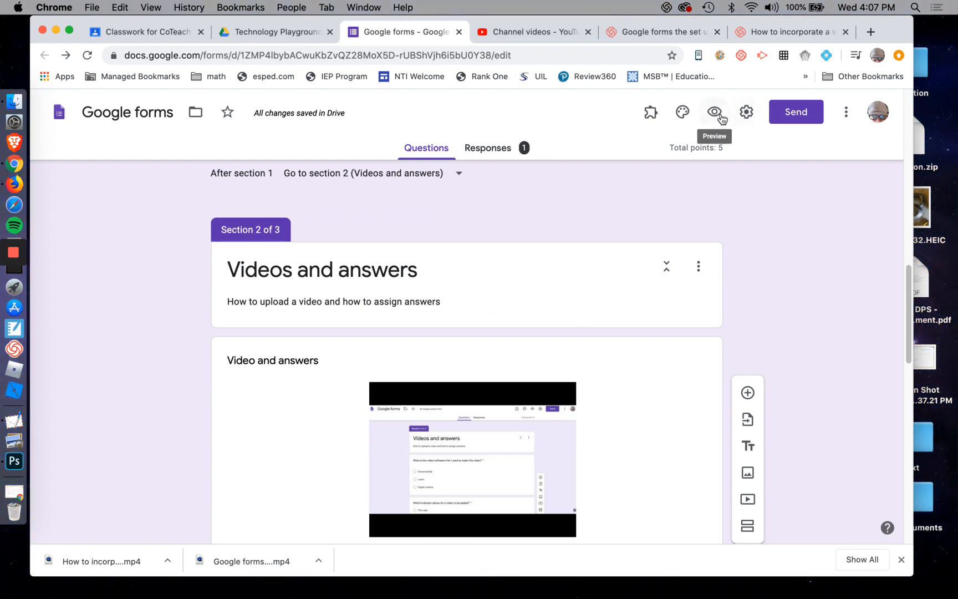
click(790, 114)
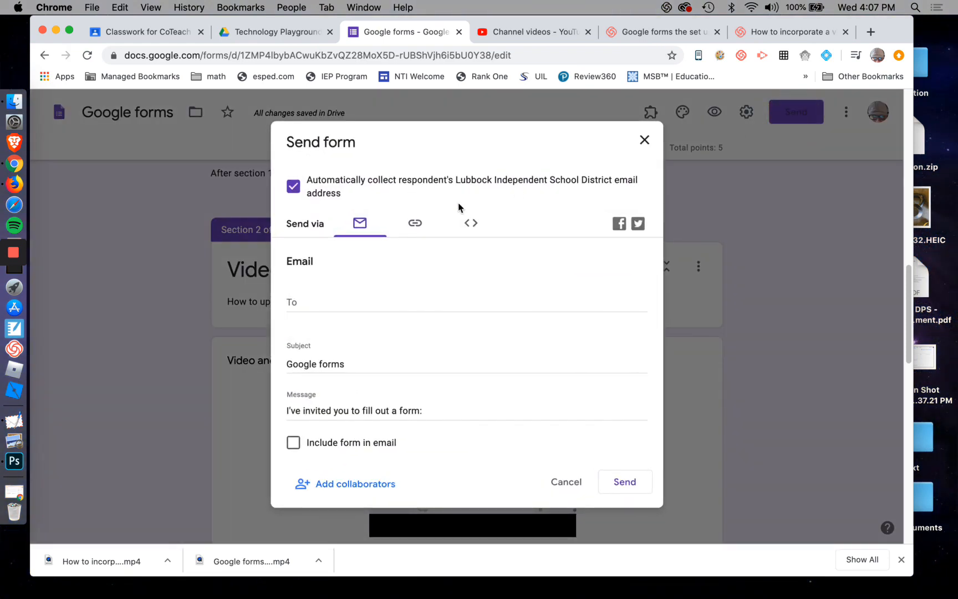
click(428, 229)
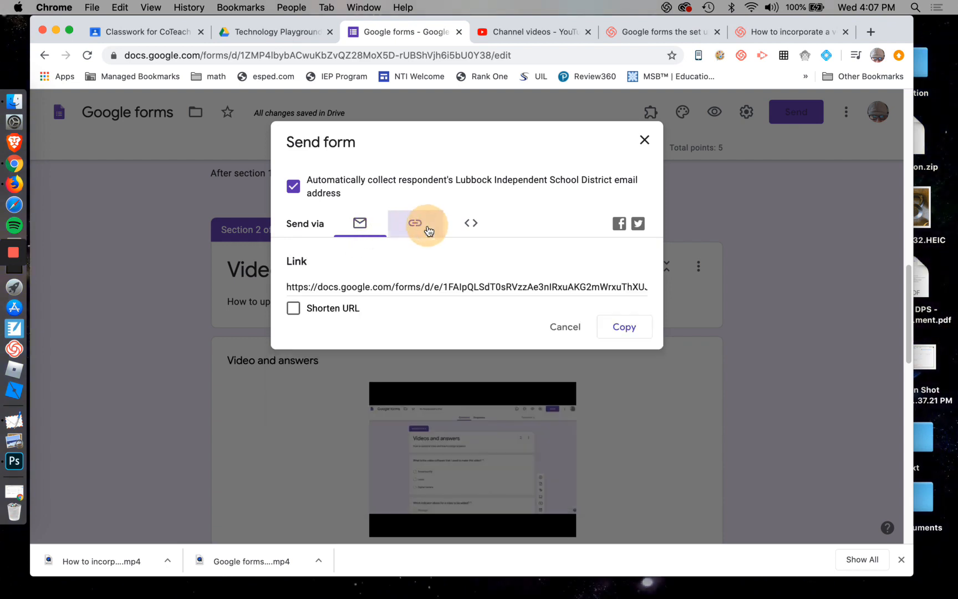
click(636, 328)
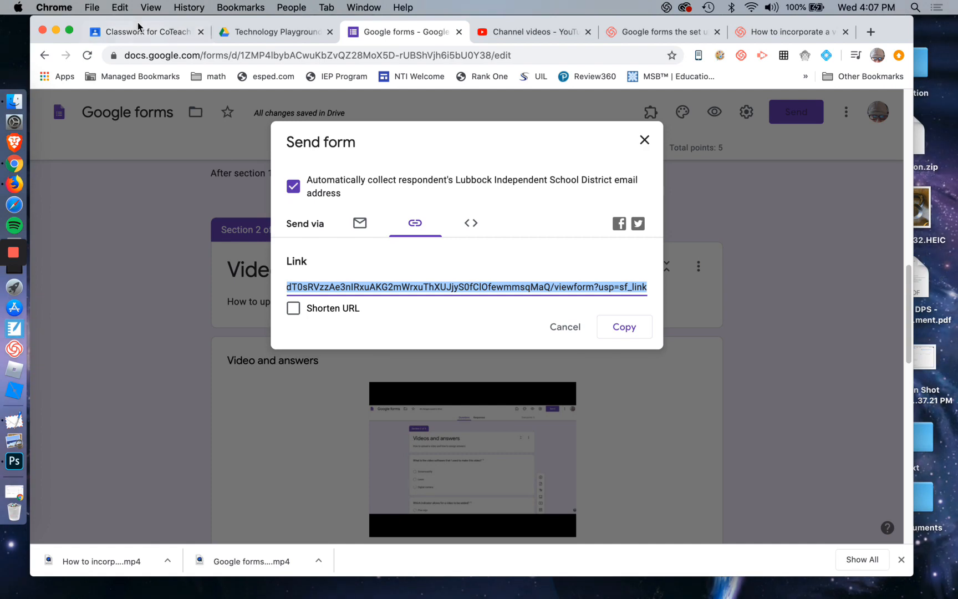
Switch to Google Classroom, start a new assignment in the CoTeach class, and attach the copied form link.
click(144, 39)
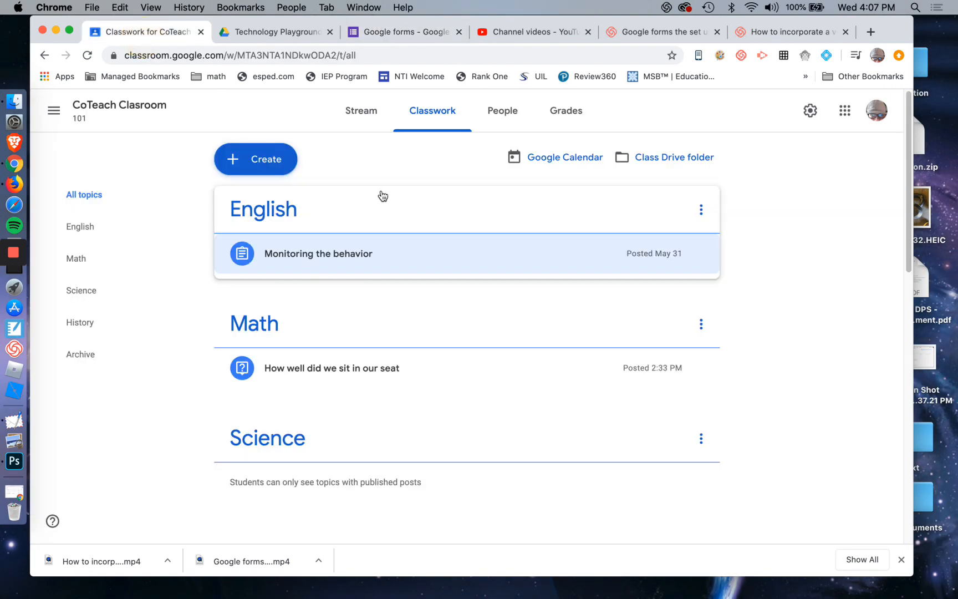
click(271, 161)
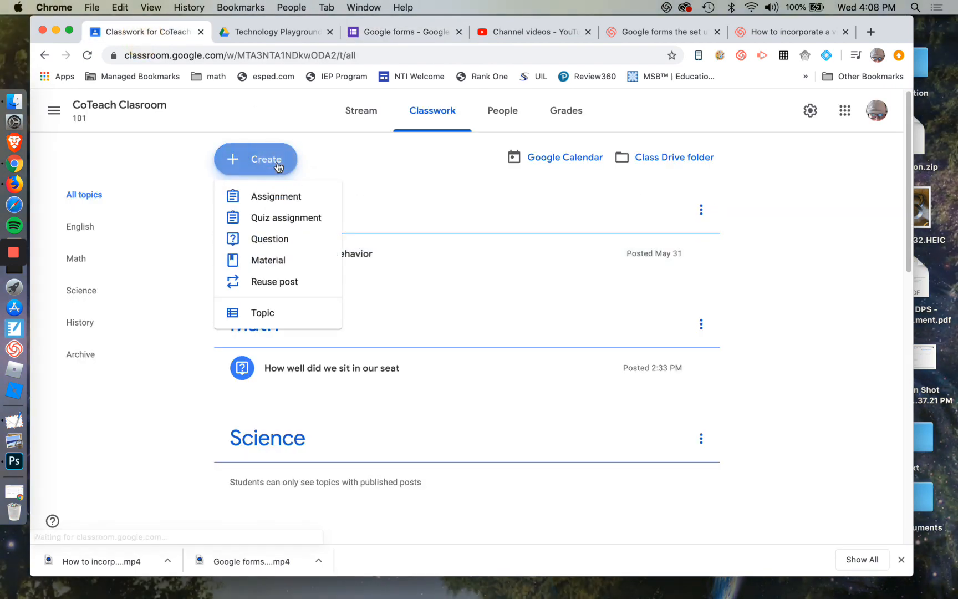
click(281, 199)
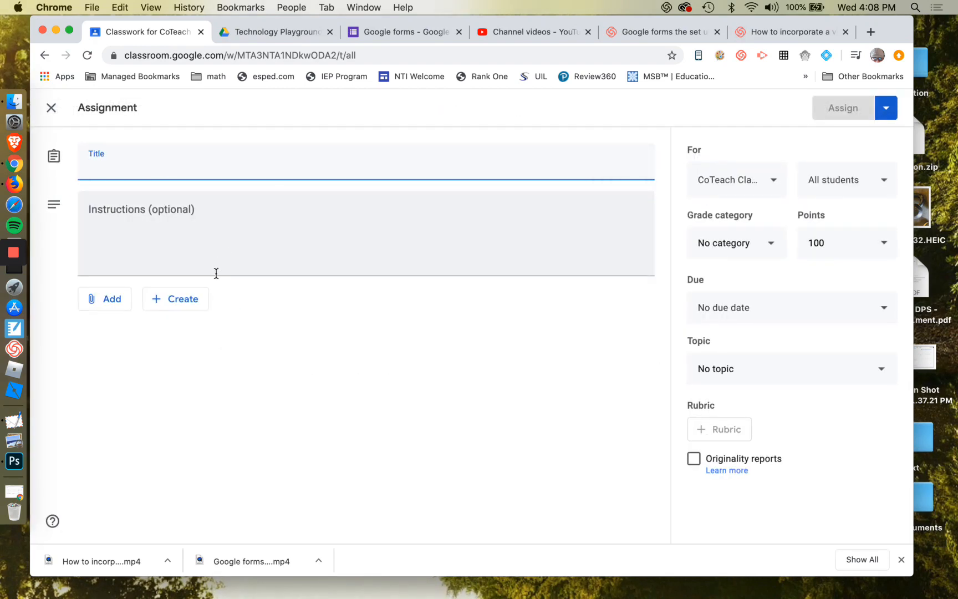
click(113, 302)
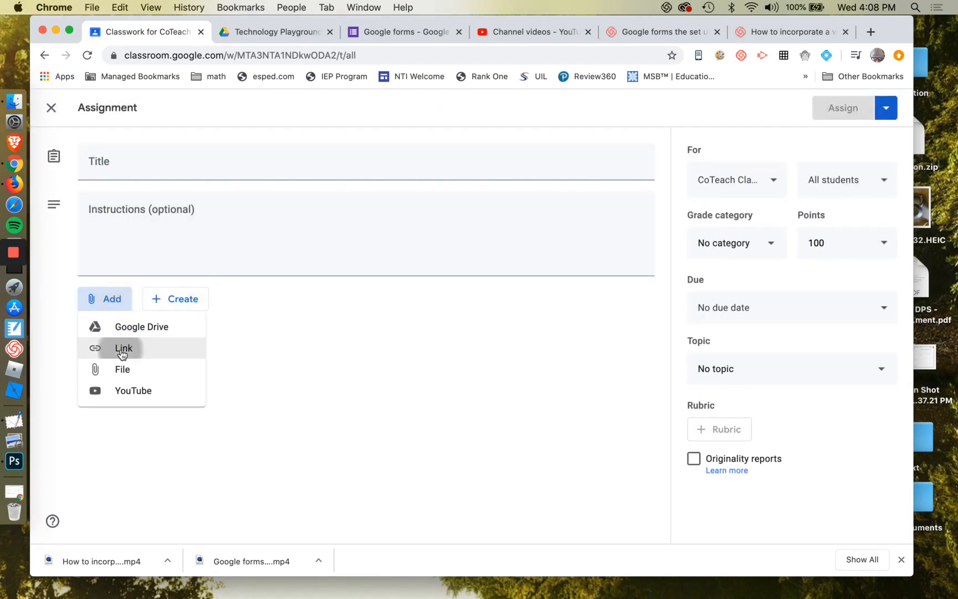
click(122, 349)
key(super+v)
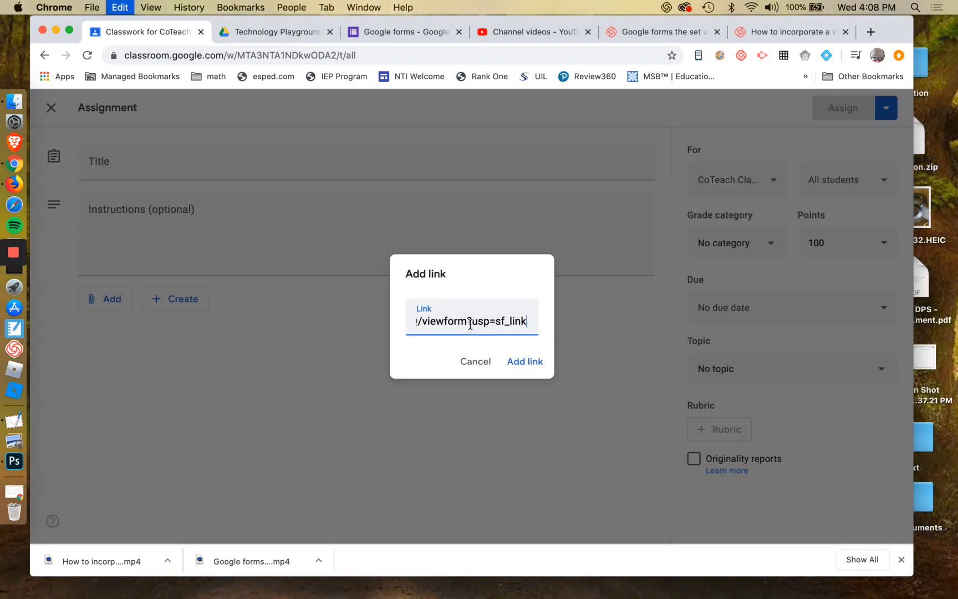
click(523, 361)
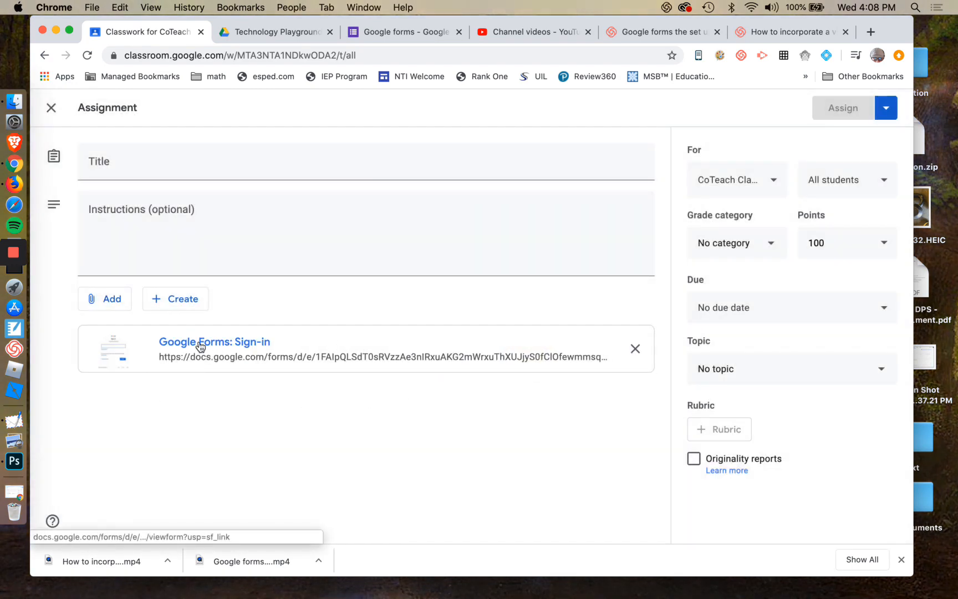
Point out the assignment's title and instructions fields, and remove the attached form link.
click(194, 166)
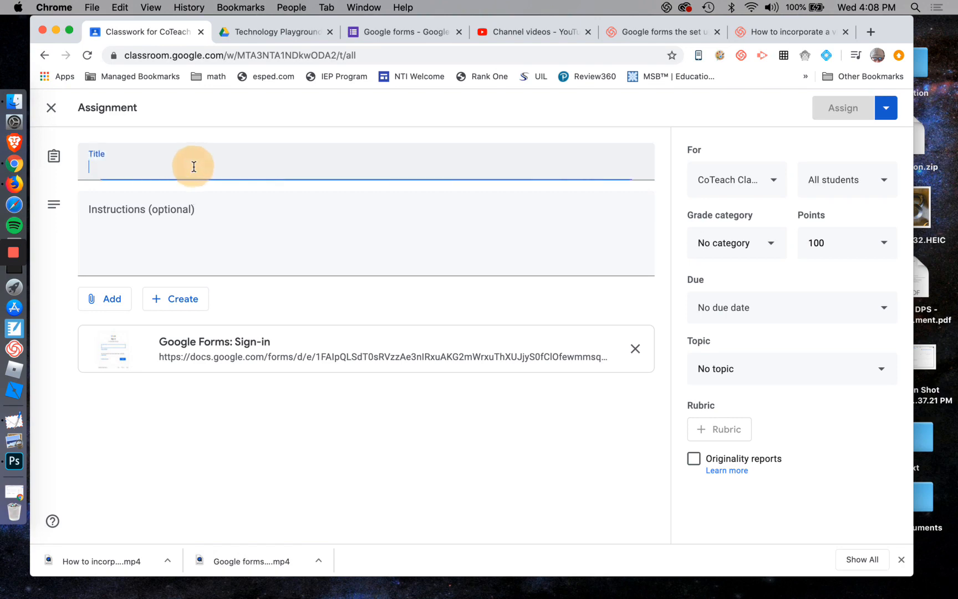
click(195, 217)
click(215, 162)
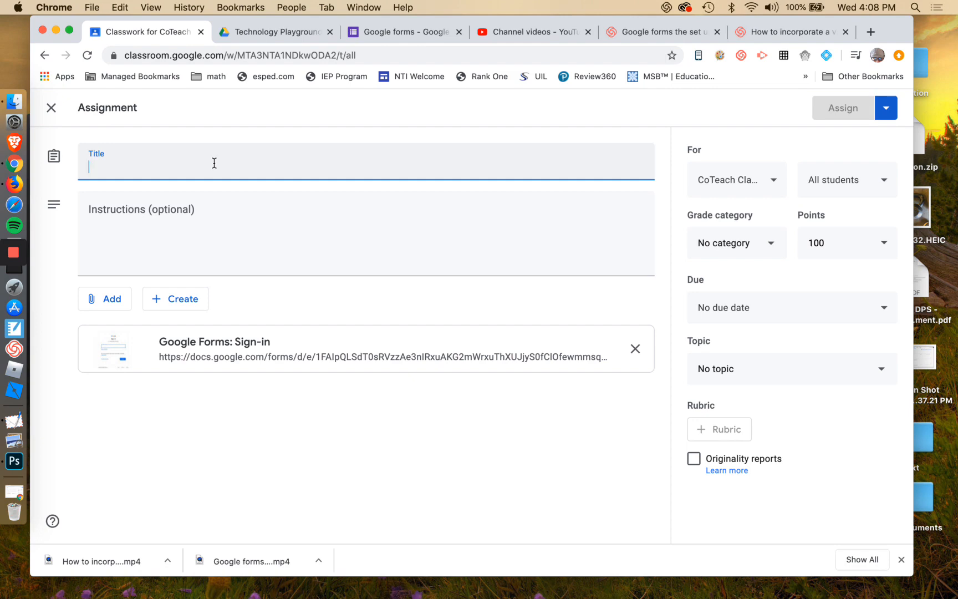
click(635, 351)
Create a blank Google Form as the assignment's attachment, close its editor, and remove the attachment.
click(176, 298)
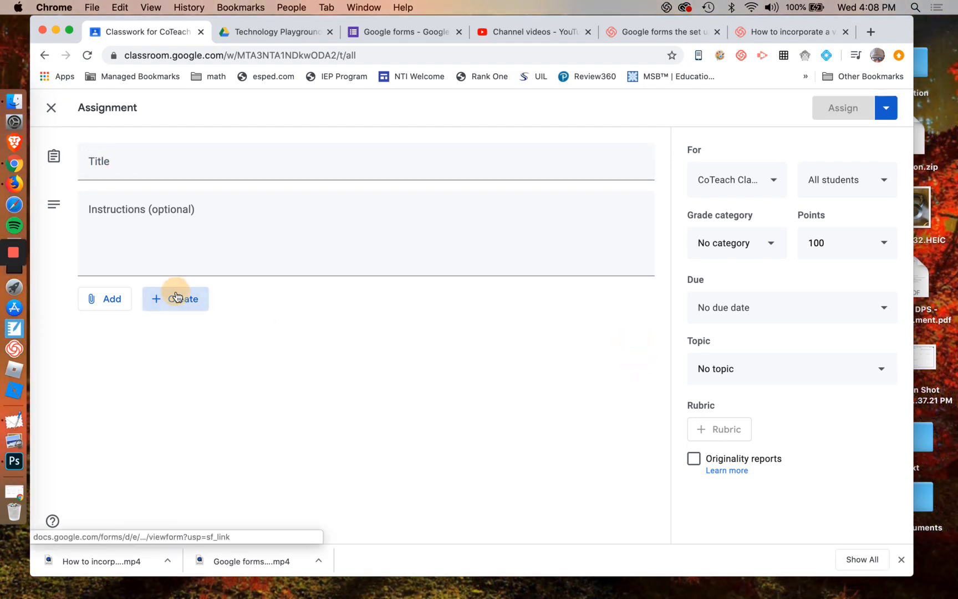
click(193, 411)
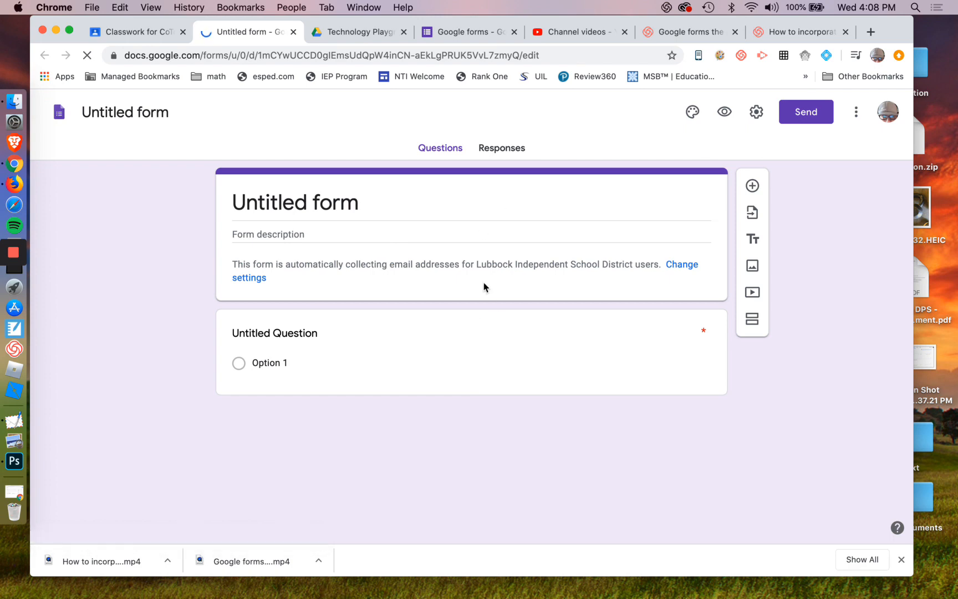
click(293, 32)
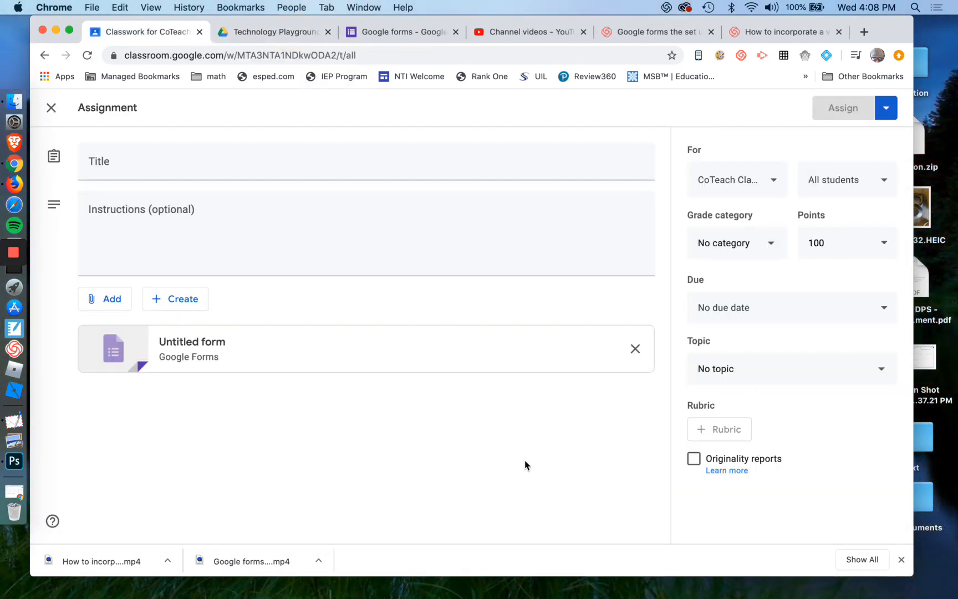
click(635, 352)
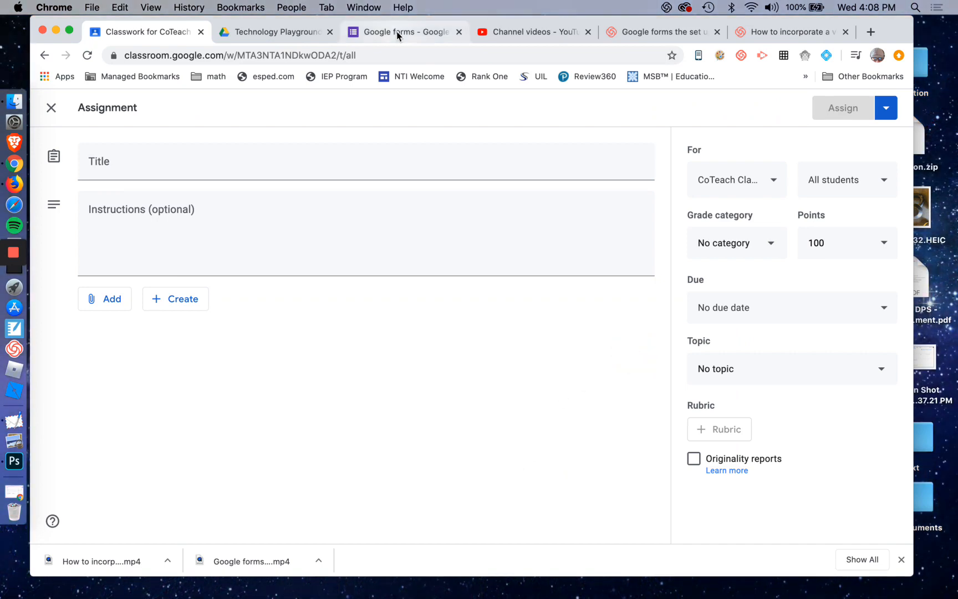
Return to the form's send options in Google Forms, examine the embed HTML code with its width and height settings, and cancel sending.
click(397, 33)
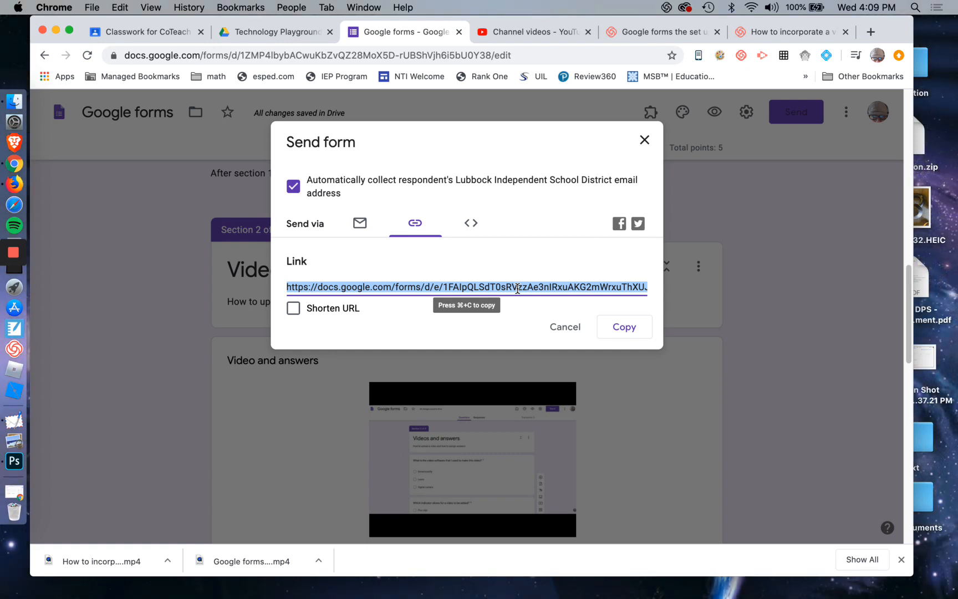
click(15, 287)
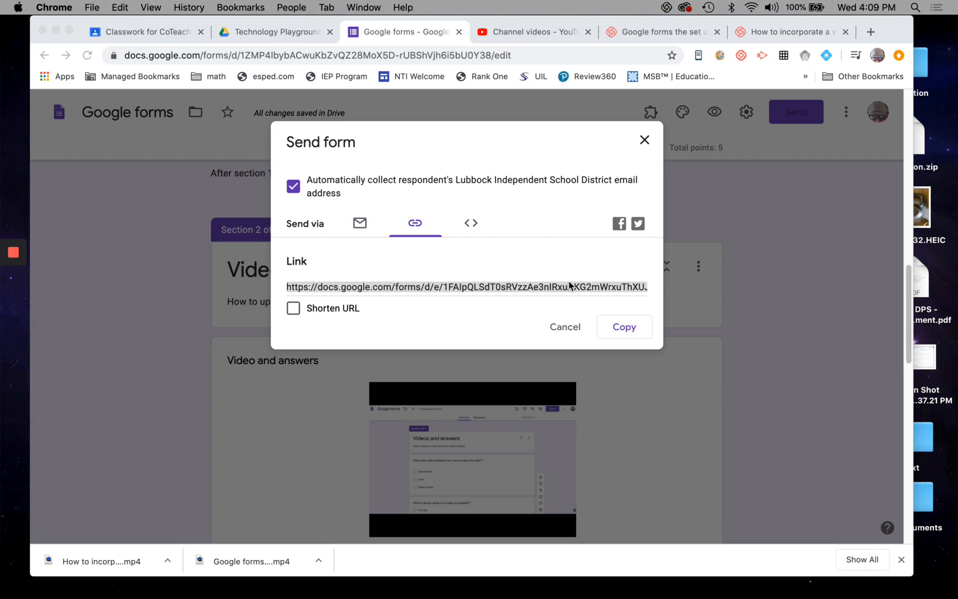
click(469, 226)
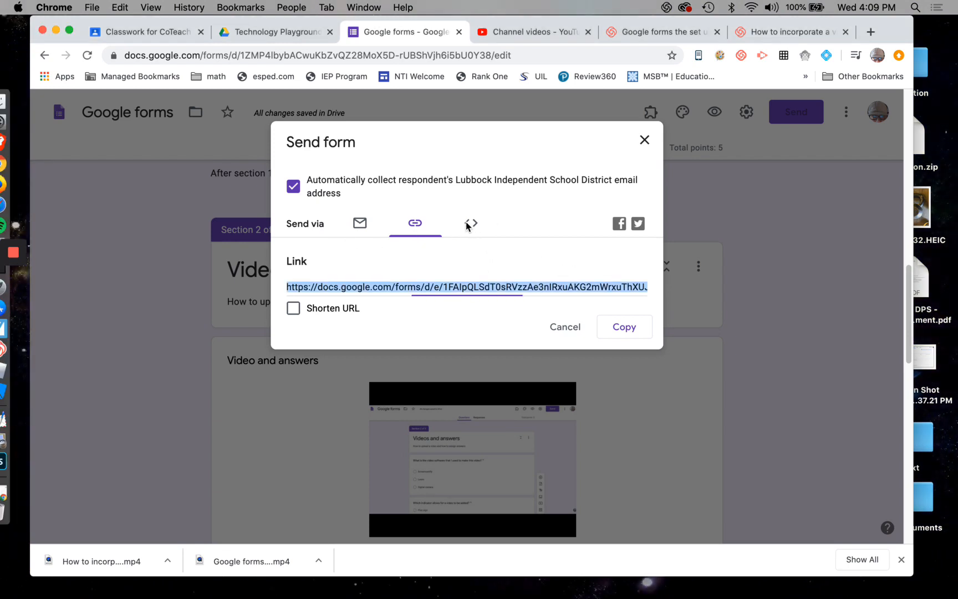
click(471, 224)
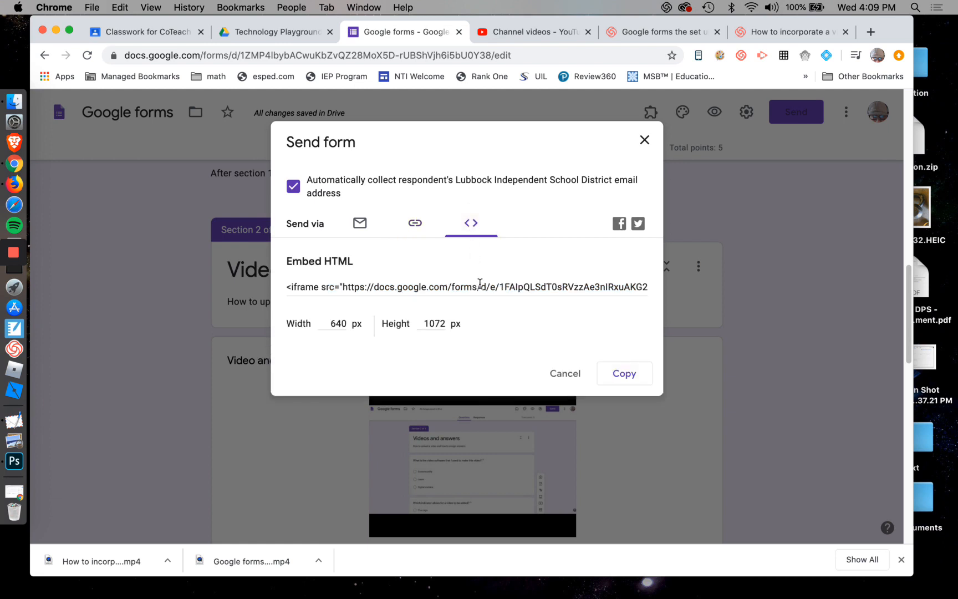
click(481, 286)
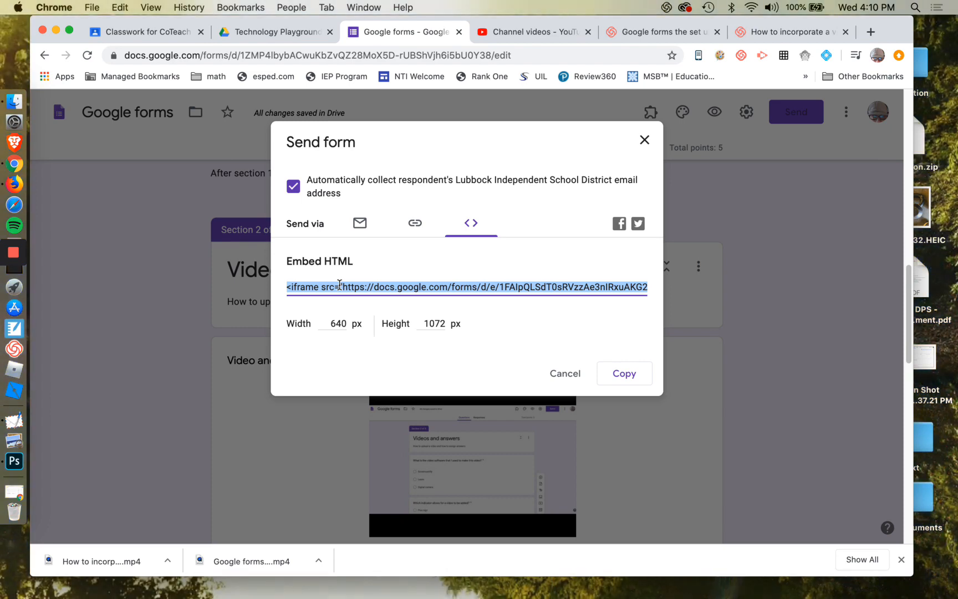
click(339, 324)
click(427, 323)
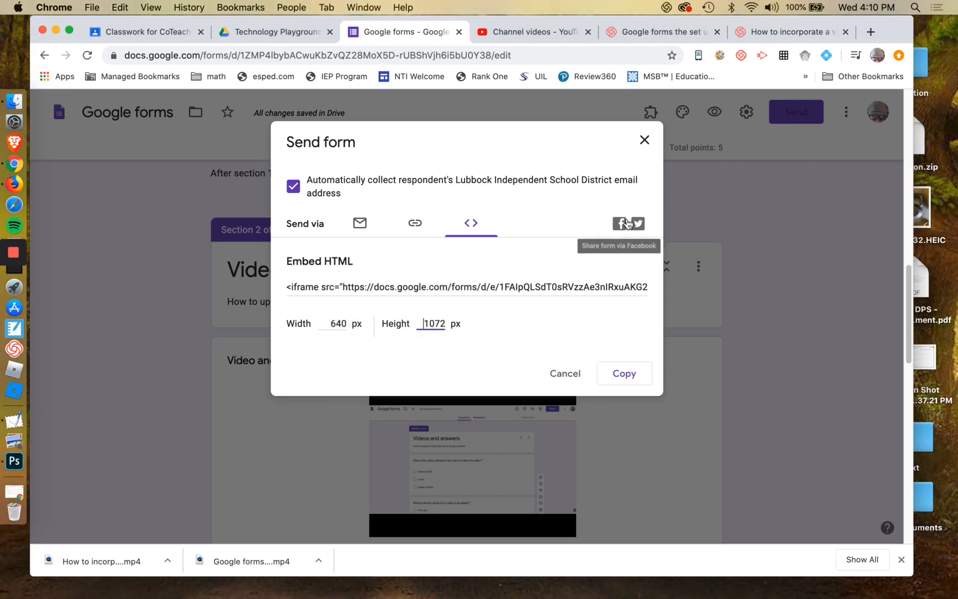
click(493, 285)
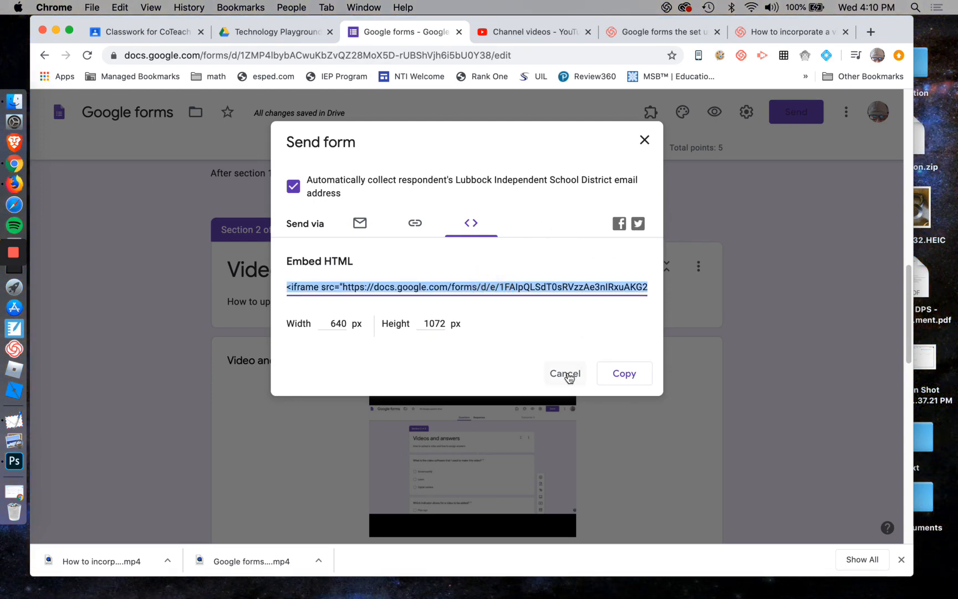
click(416, 223)
click(456, 232)
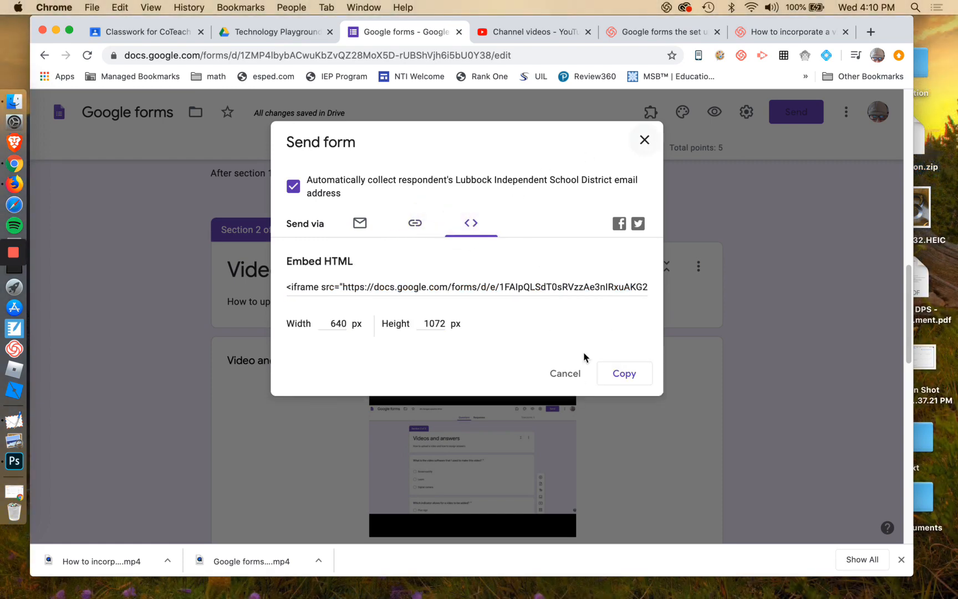
click(564, 373)
Open the form's response summary and review the insights, scores and per-question results.
scroll(525, 297, down, 10)
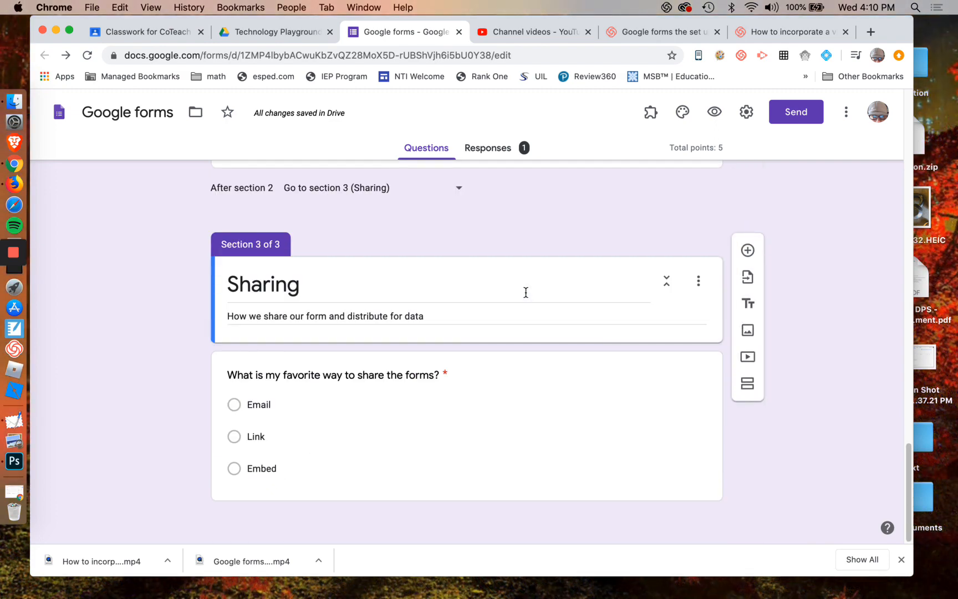
click(502, 152)
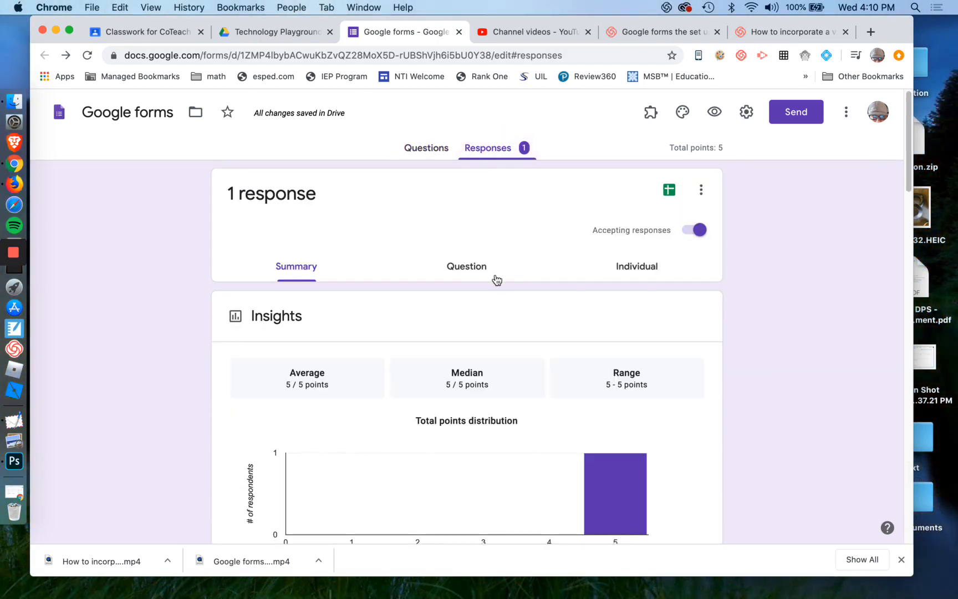
scroll(495, 278, down, 6)
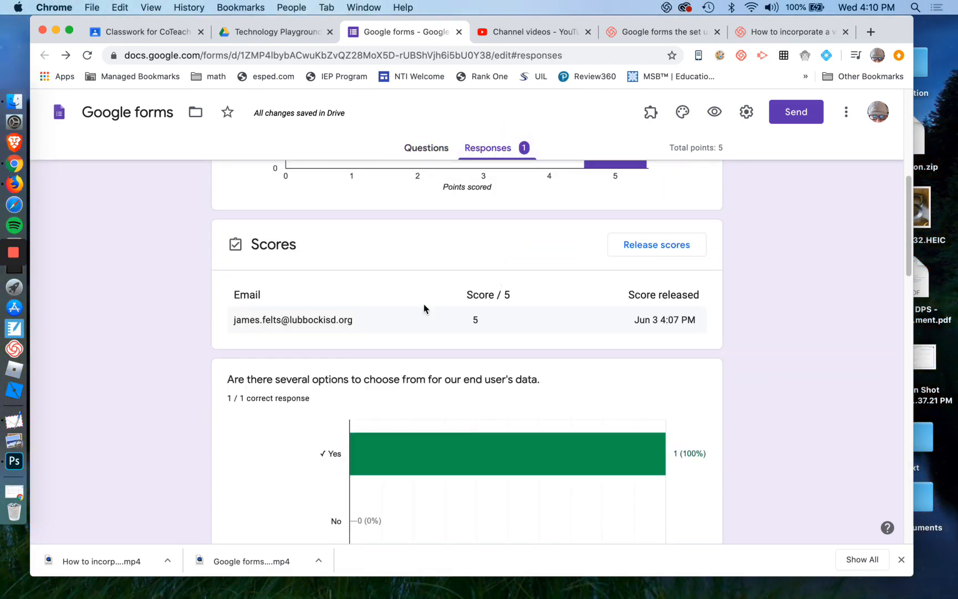
Open the respondent's individual response from the summary's Scores table and check the list of respondents.
scroll(298, 328, down, 1)
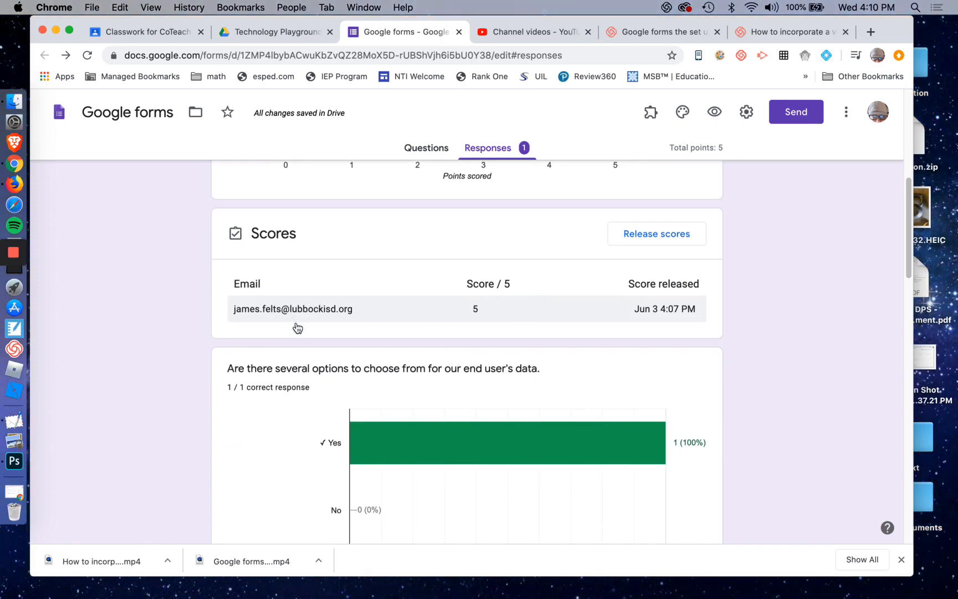
scroll(334, 325, down, 1)
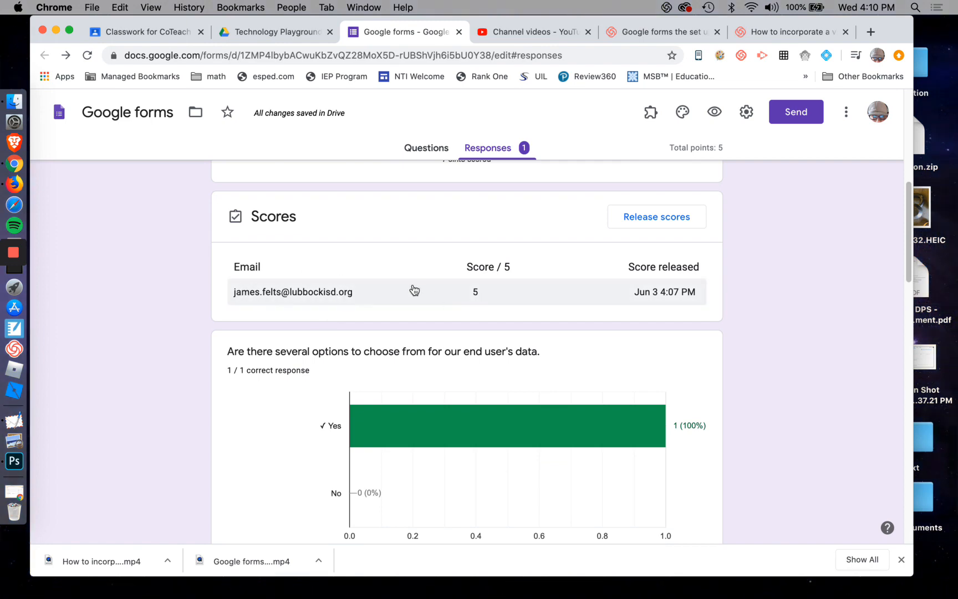
scroll(413, 289, down, 3)
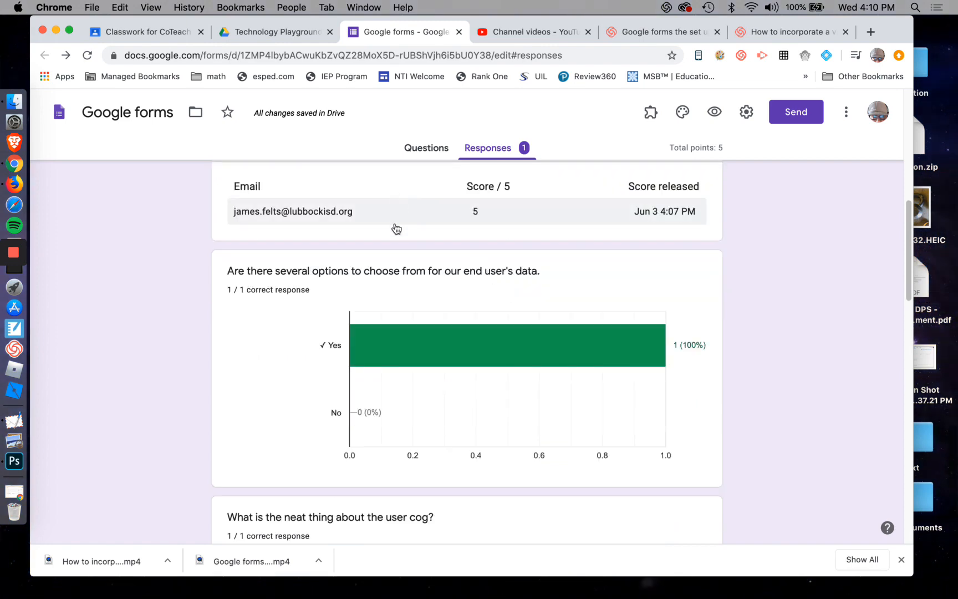
scroll(400, 246, up, 2)
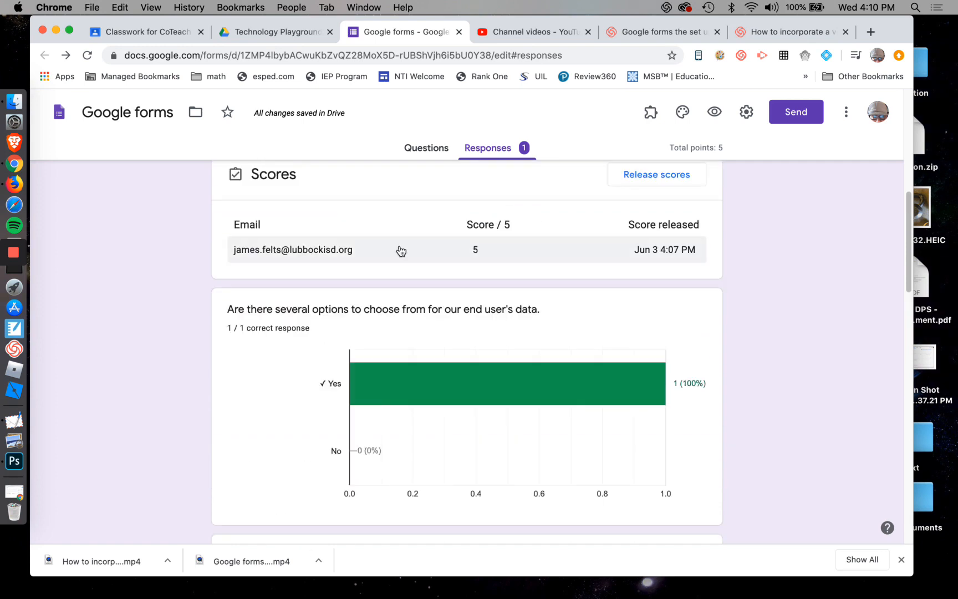
click(387, 257)
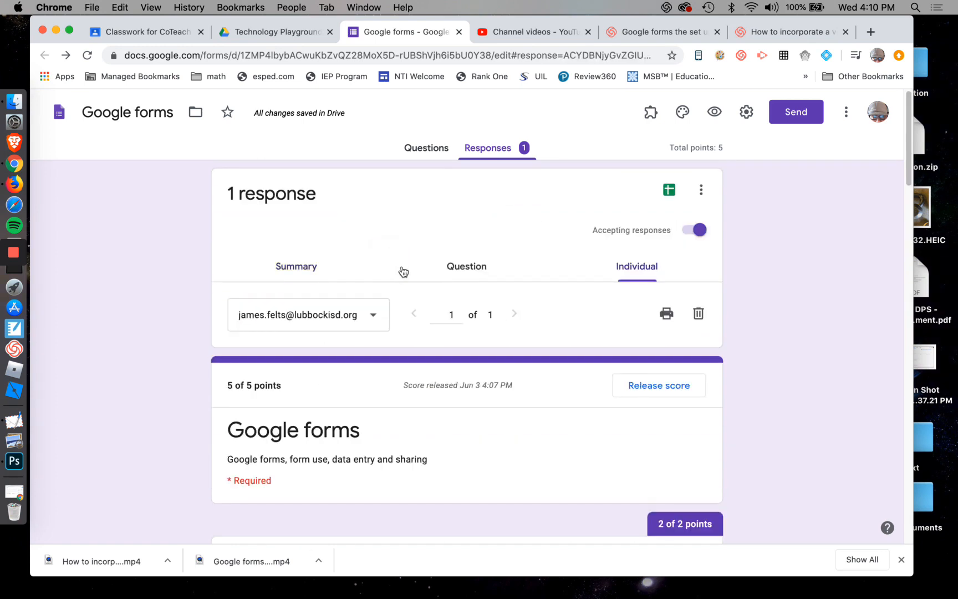
click(371, 316)
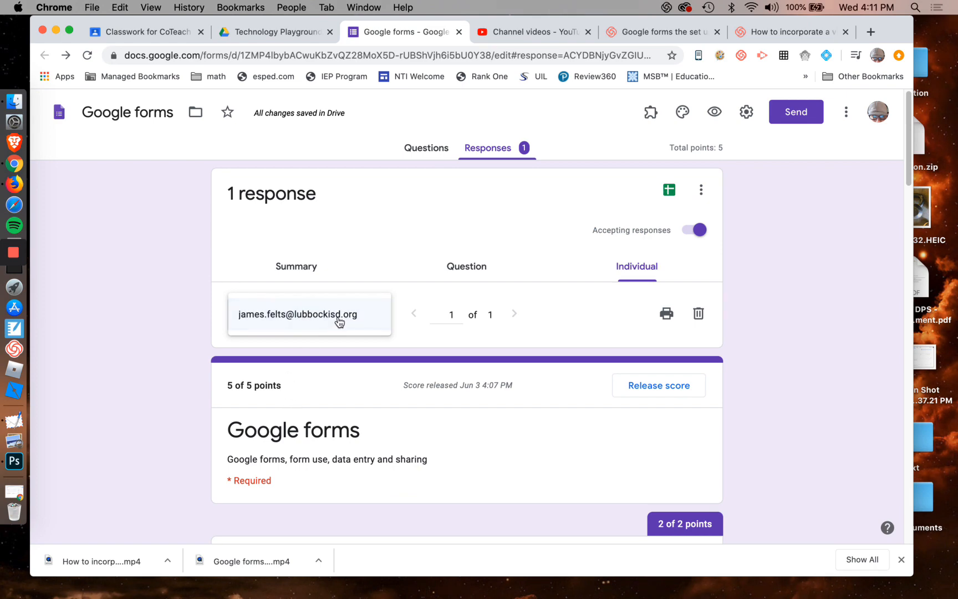
scroll(339, 321, down, 3)
scroll(340, 321, up, 3)
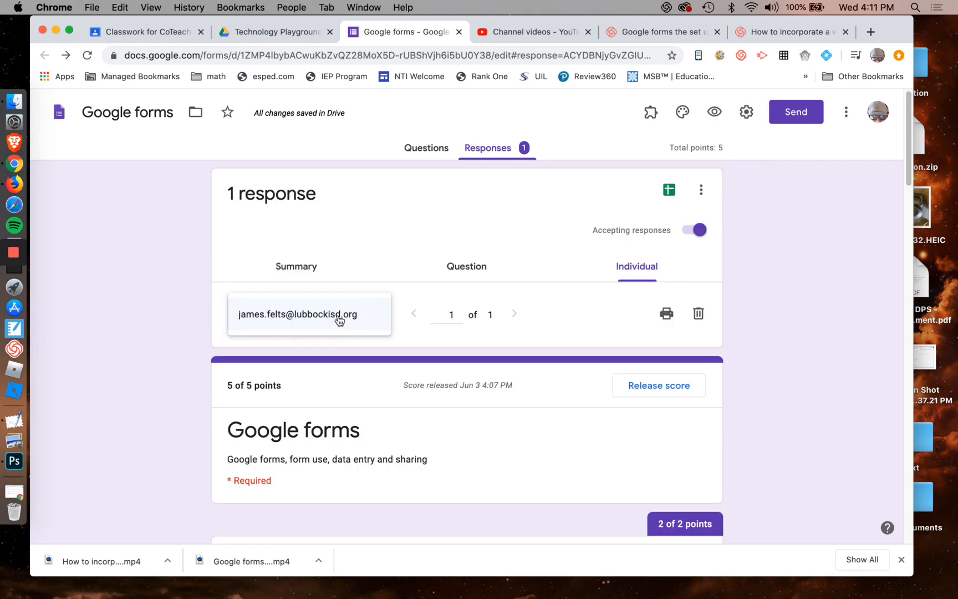
click(443, 280)
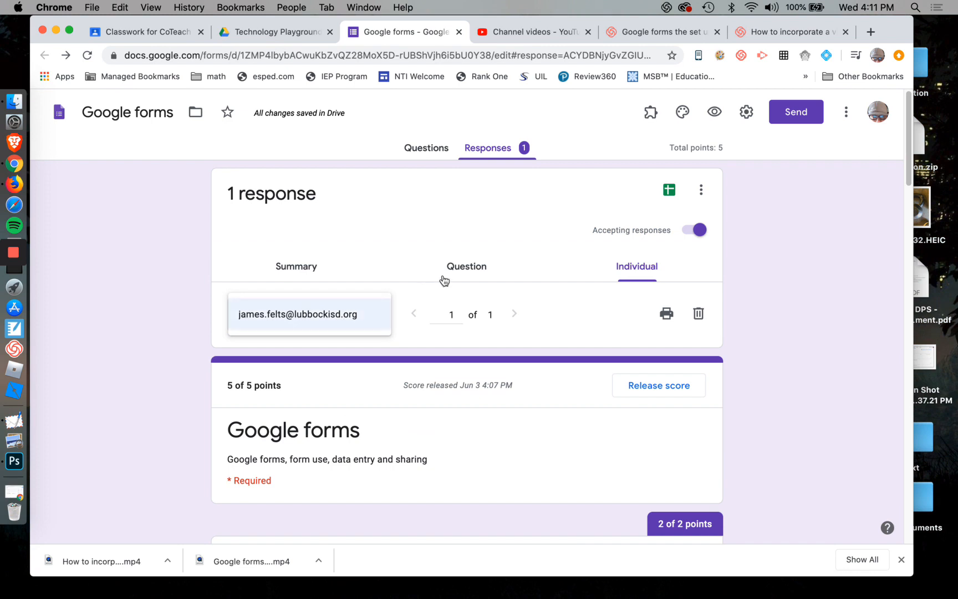
View the responses by question and page from the user cog question through to the last question.
click(456, 270)
scroll(460, 278, down, 3)
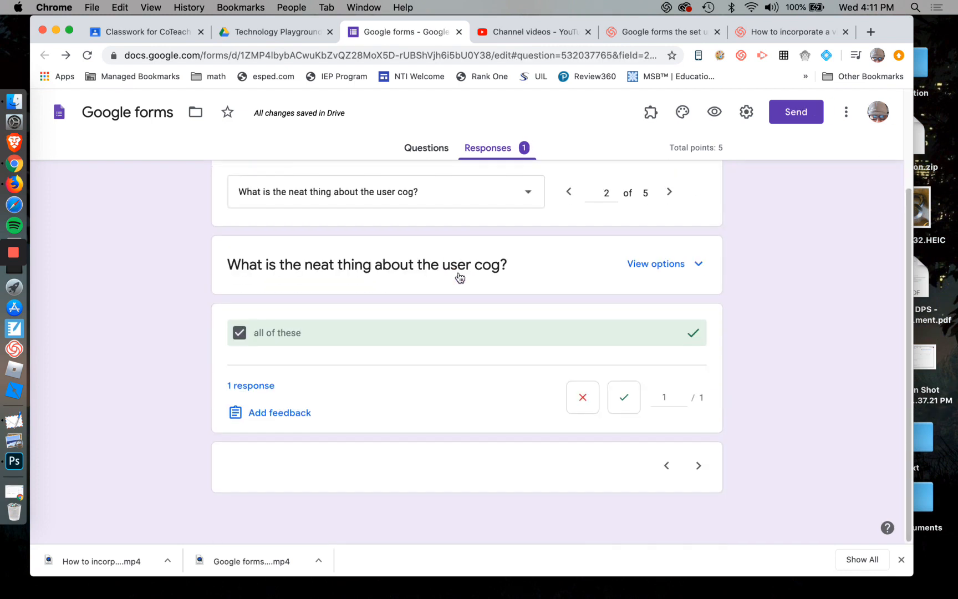
click(699, 466)
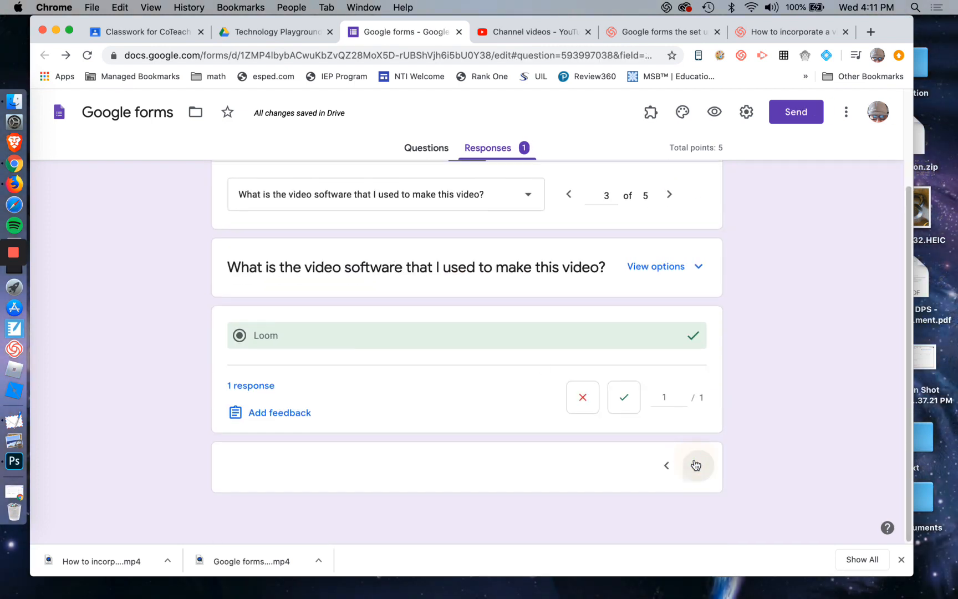
click(696, 465)
click(696, 466)
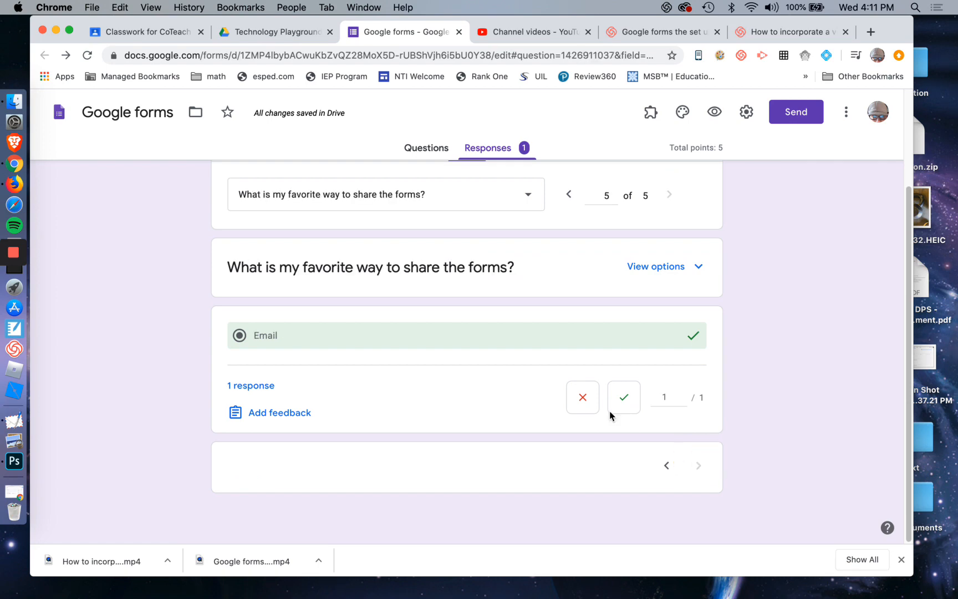
Return to the response summary and review the scores and every question's chart down to the Sharing section.
scroll(458, 236, up, 1)
scroll(458, 235, up, 1)
click(285, 200)
scroll(757, 312, down, 5)
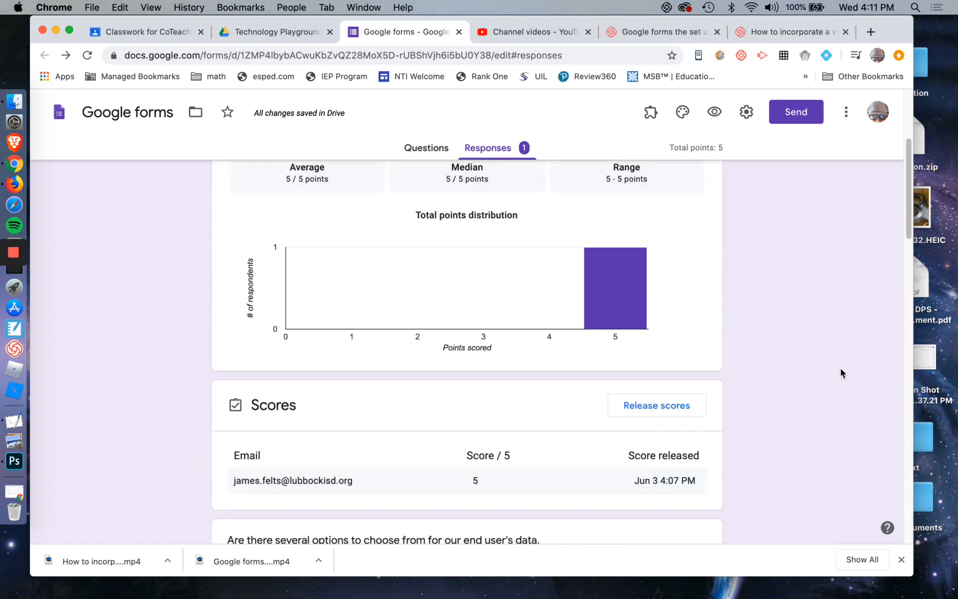
scroll(803, 364, up, 2)
scroll(803, 363, down, 12)
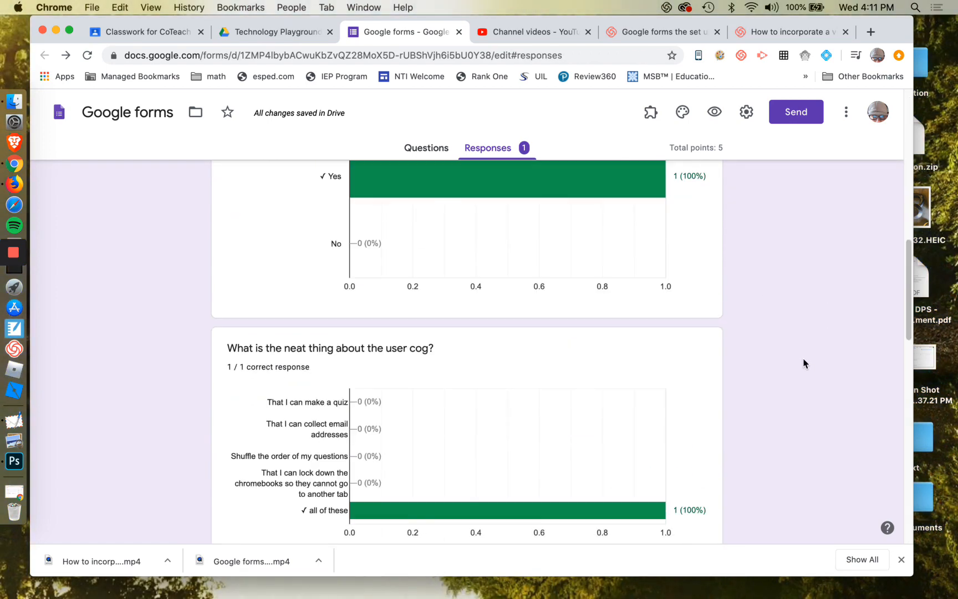
scroll(803, 363, down, 8)
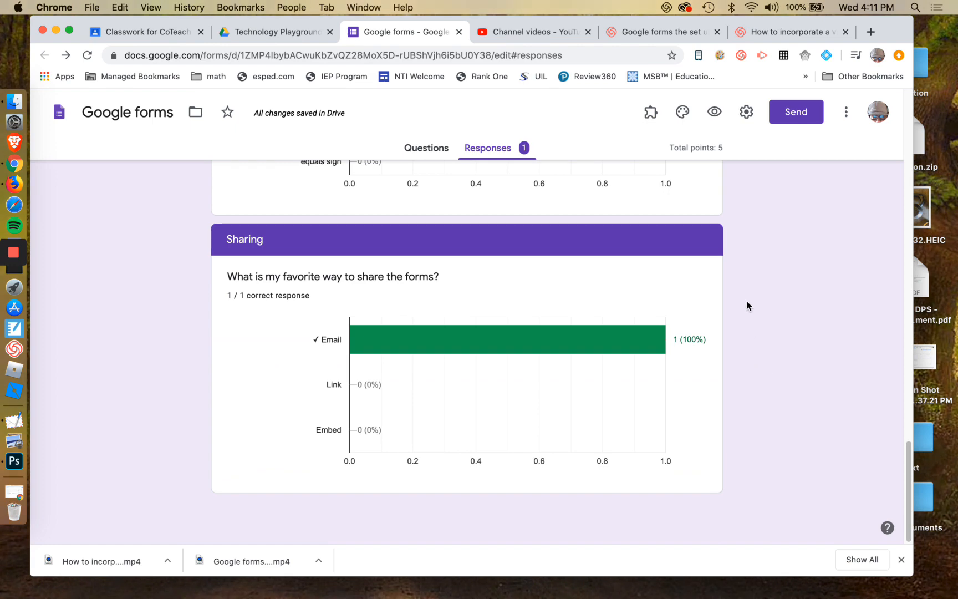
scroll(747, 306, up, 15)
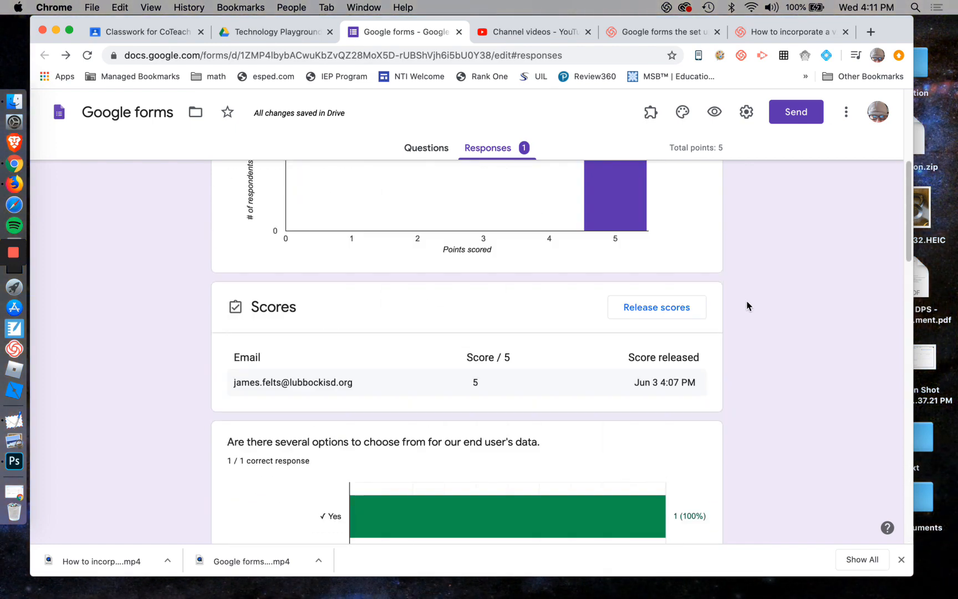
scroll(747, 306, up, 5)
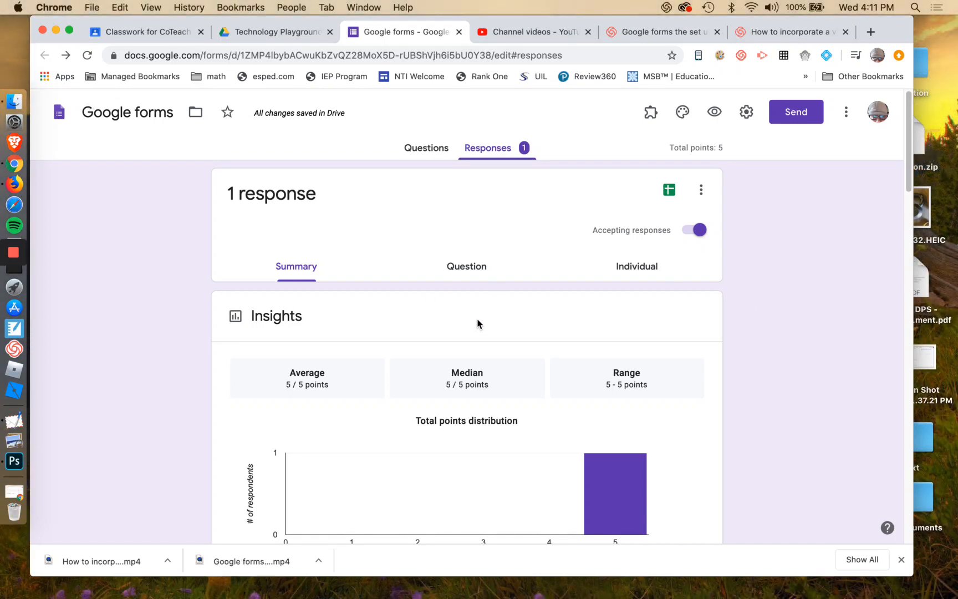
Create a new spreadsheet named "Google forms (Responses)" as the destination for the form's responses.
click(669, 192)
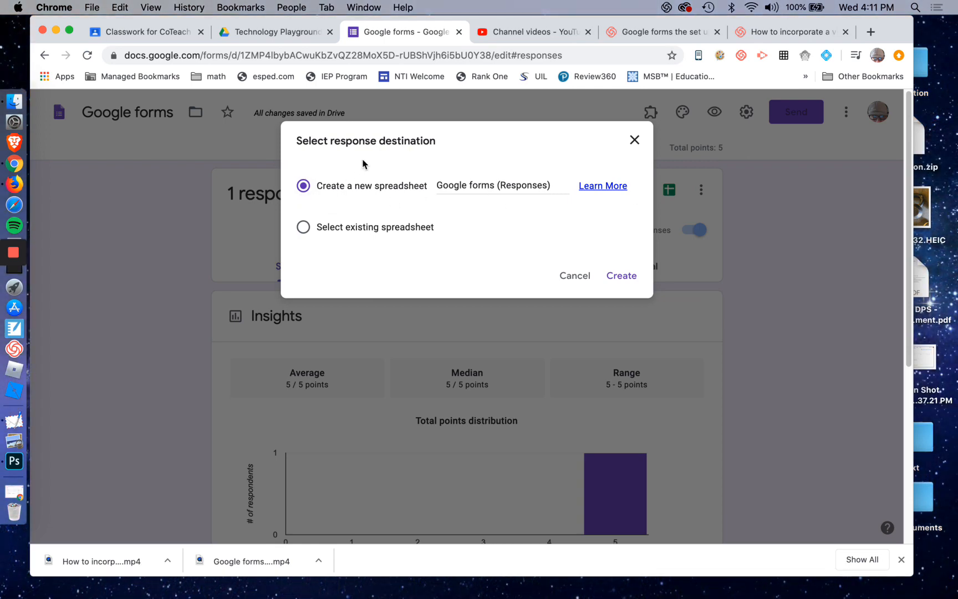
click(635, 140)
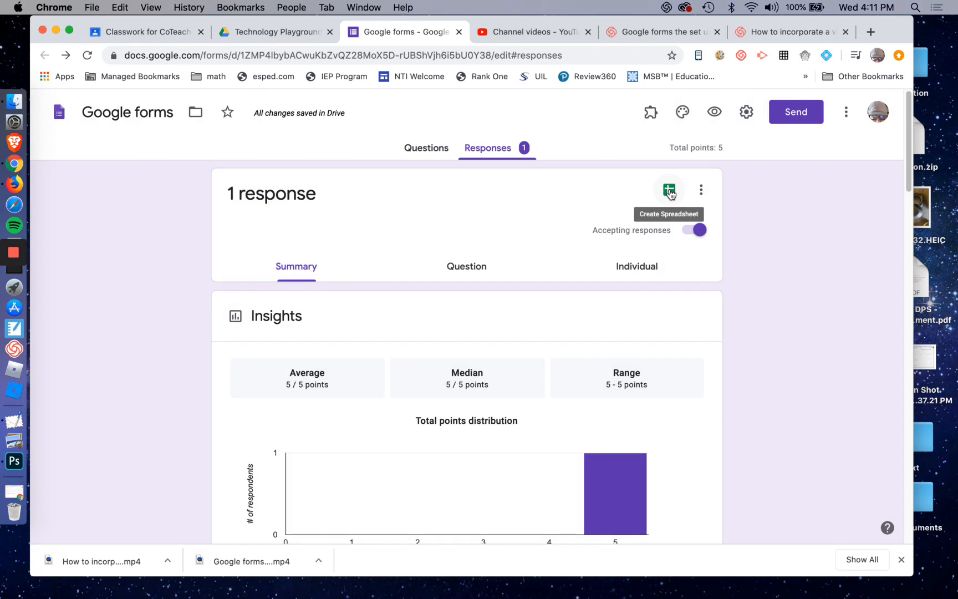
click(670, 191)
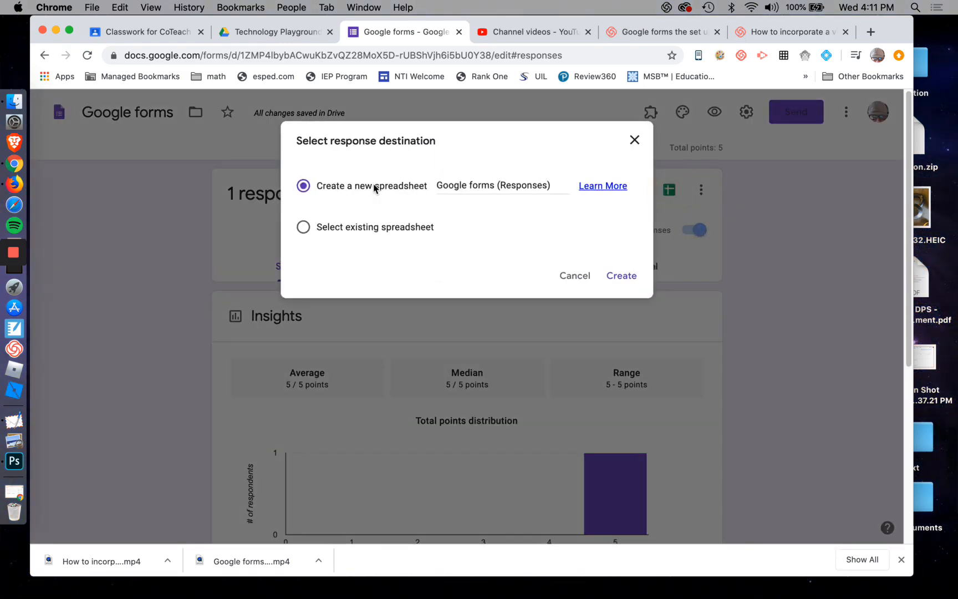
click(531, 188)
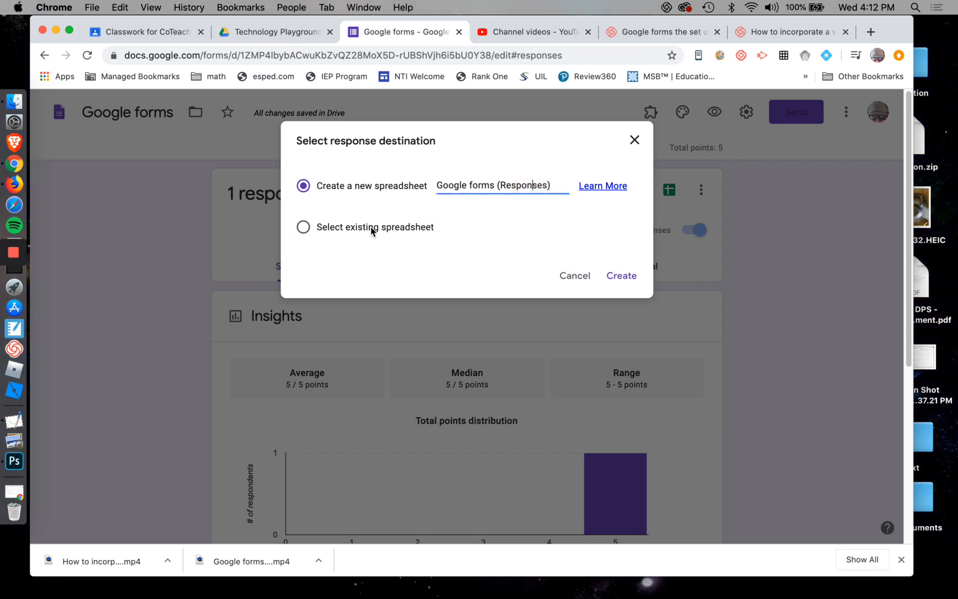
click(622, 279)
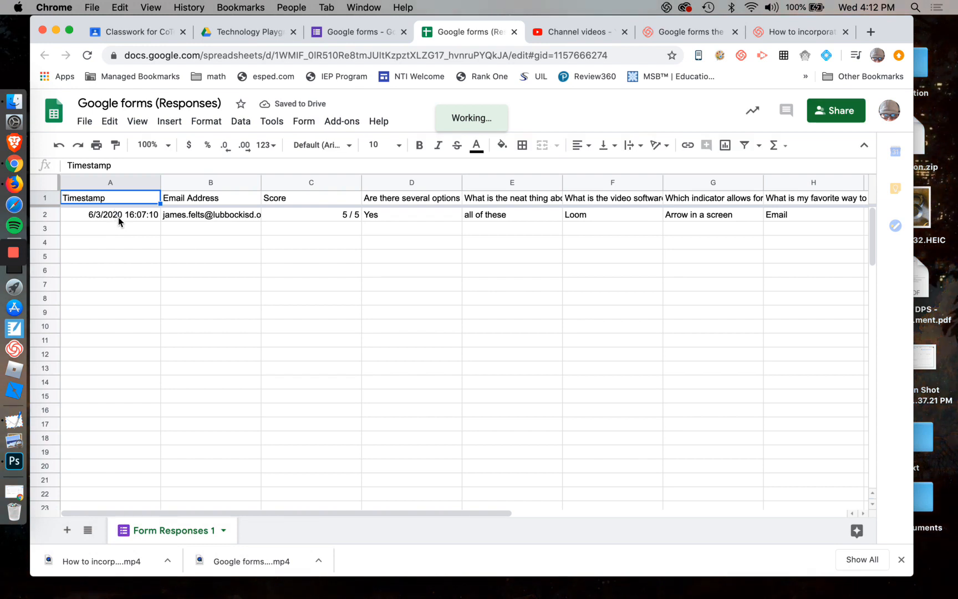
Examine the respondent's email and score cells and the question headings in columns D to G of the response spreadsheet.
click(253, 219)
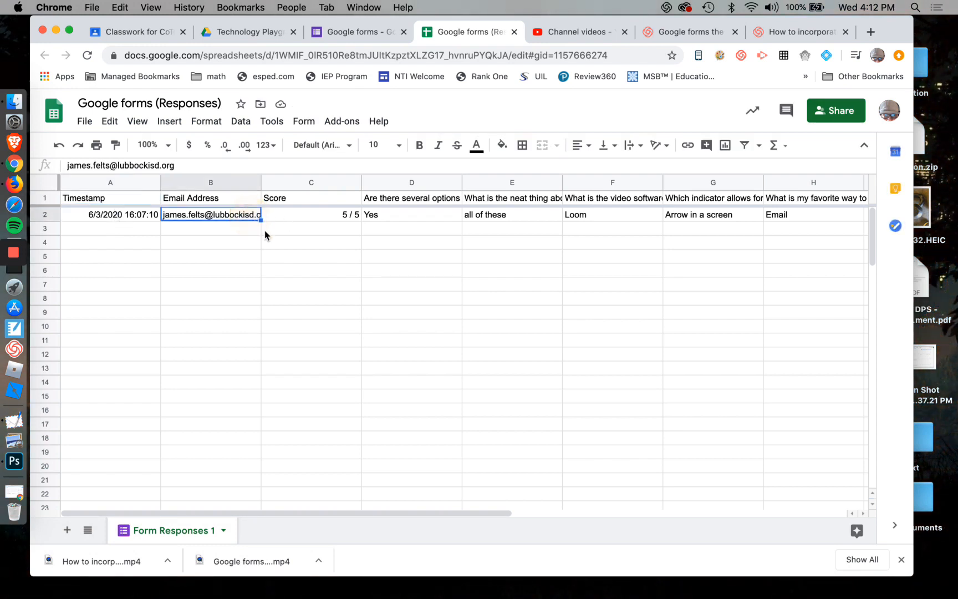
click(334, 216)
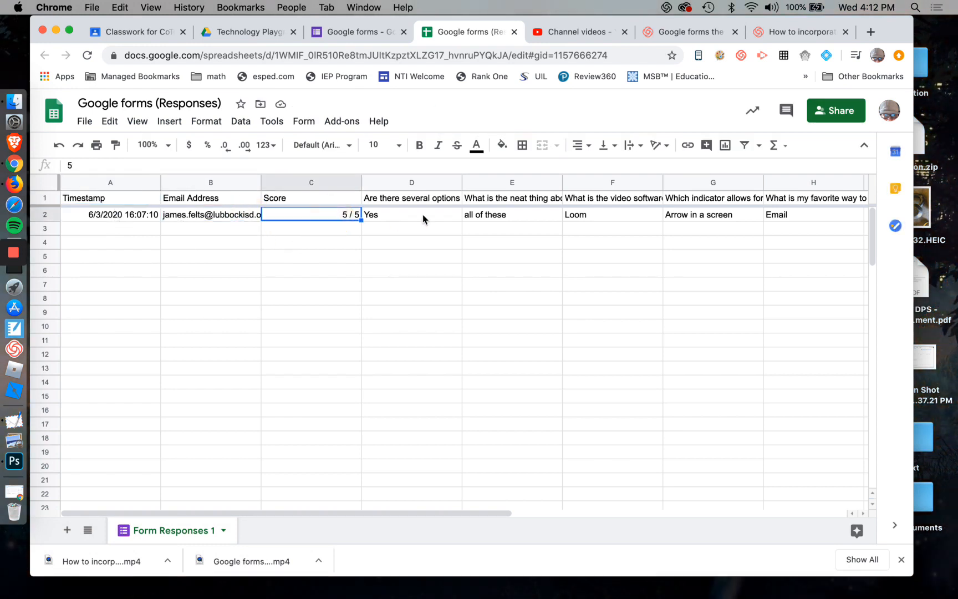
key(Tab)
click(449, 198)
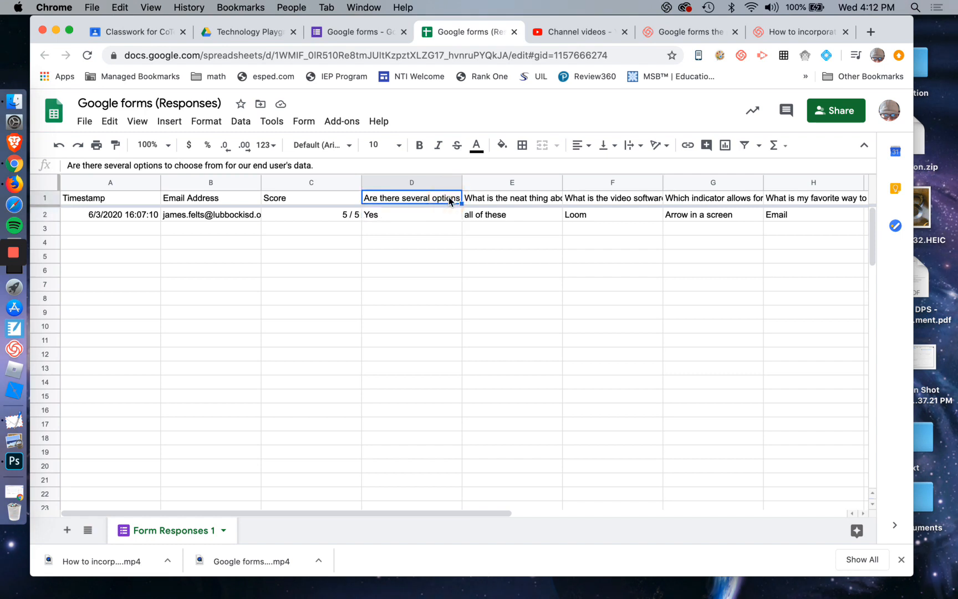
click(520, 199)
click(604, 198)
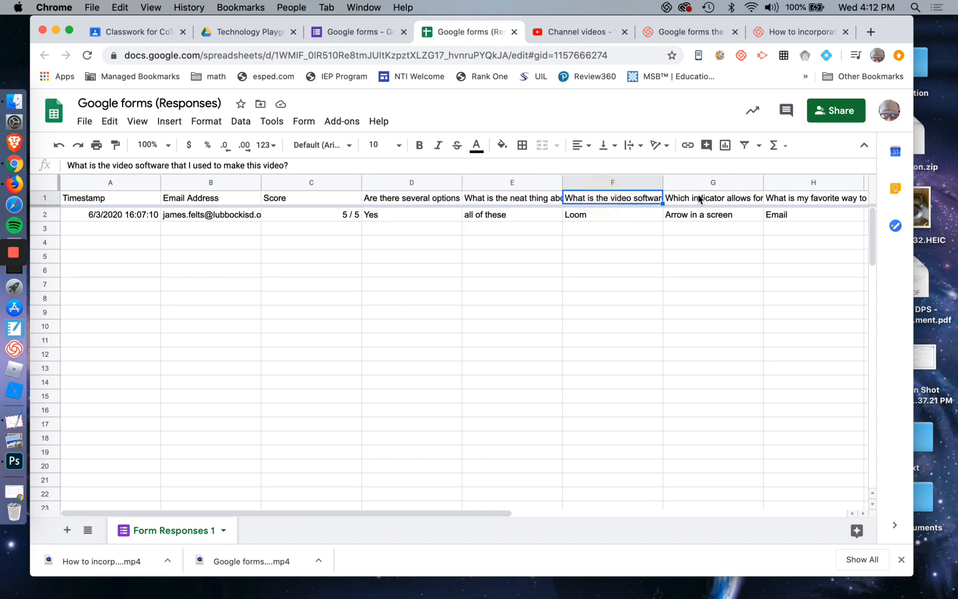
click(700, 198)
Examine the respondent's full answer row, including the answer to the favorite sharing method question in column H.
click(404, 215)
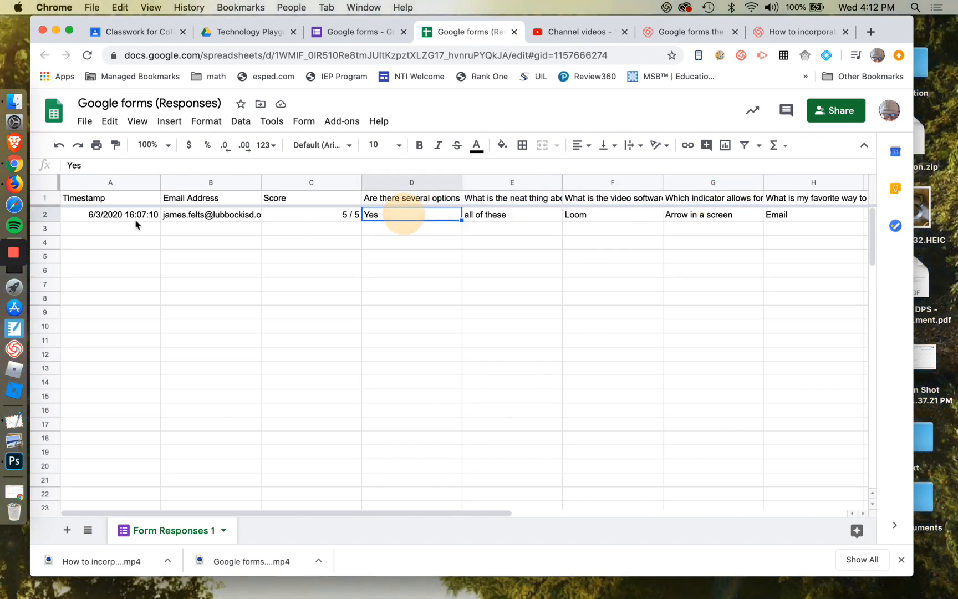
click(45, 215)
drag(381, 513, 428, 514)
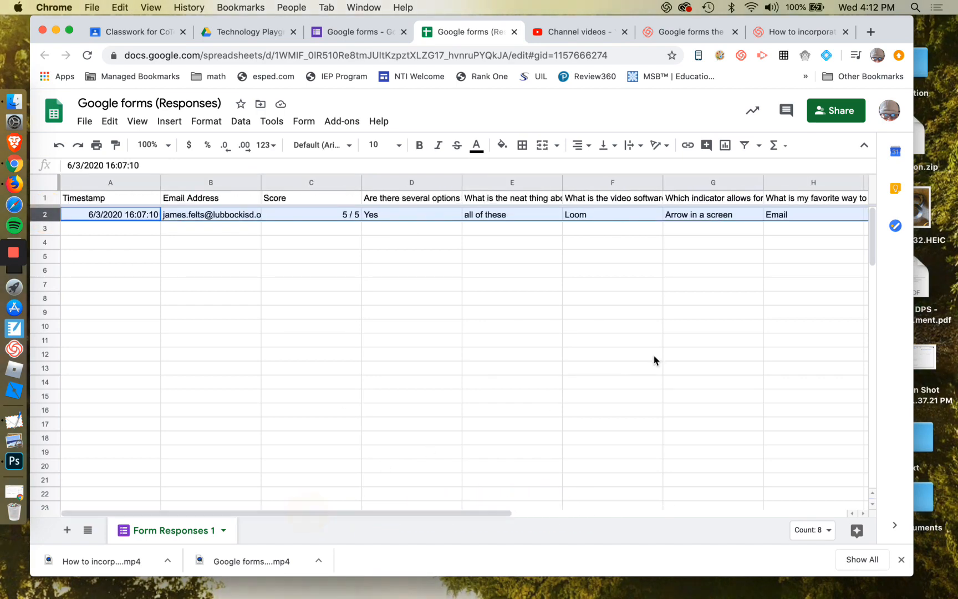
click(793, 198)
click(768, 218)
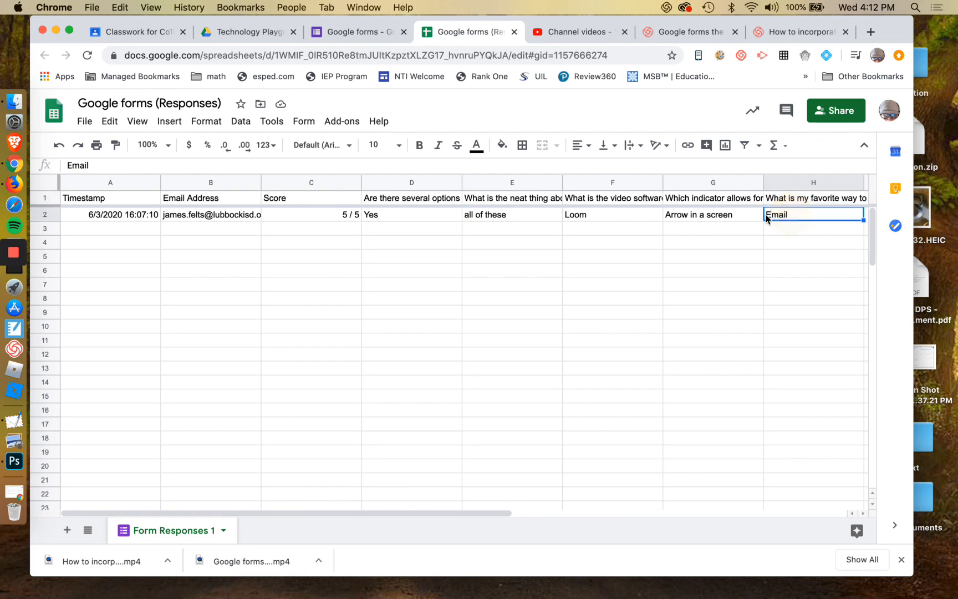
Switch back to the form in Google Forms and review its first two questions and their answer options.
click(341, 32)
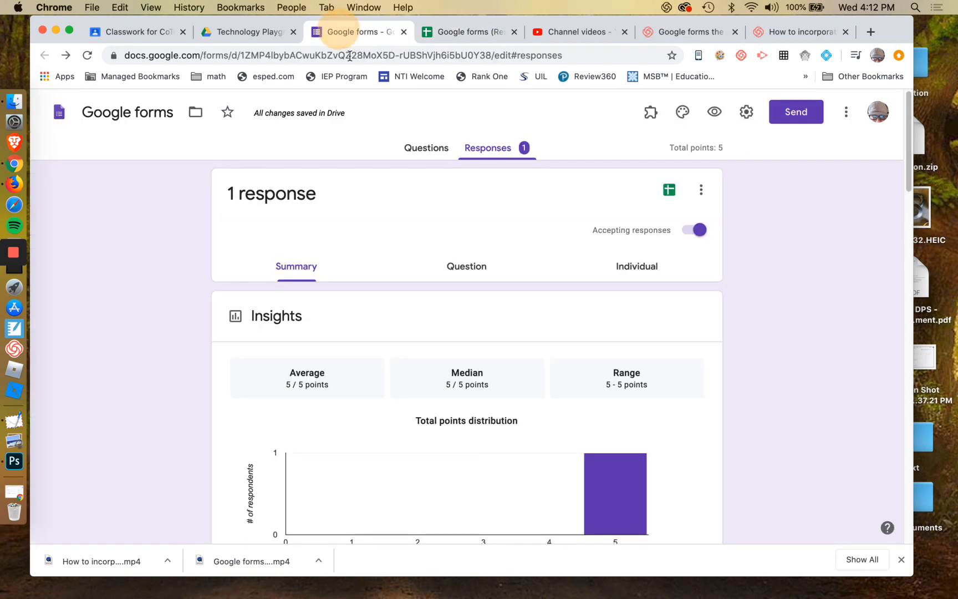
click(441, 149)
scroll(443, 377, down, 5)
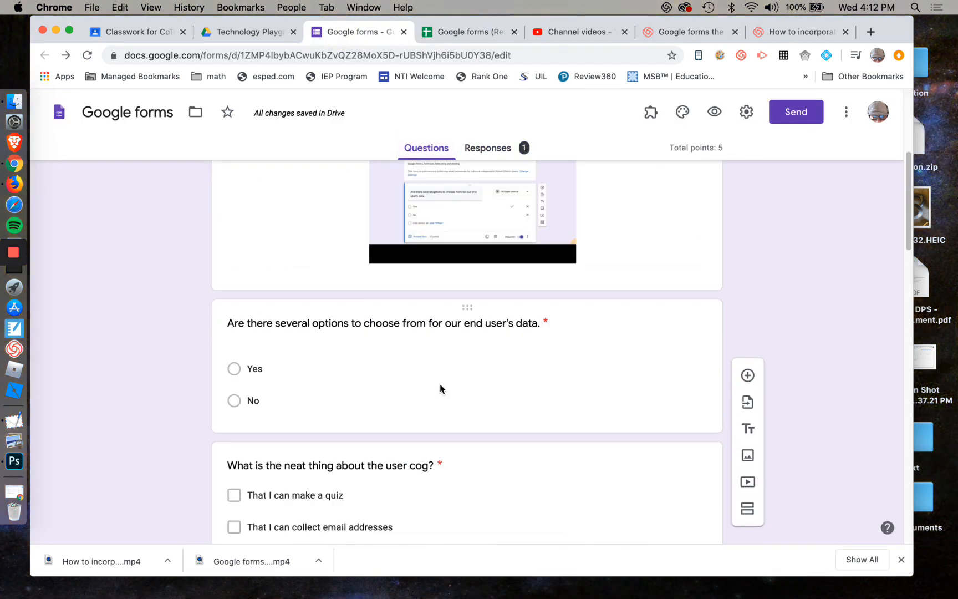
scroll(421, 431, down, 3)
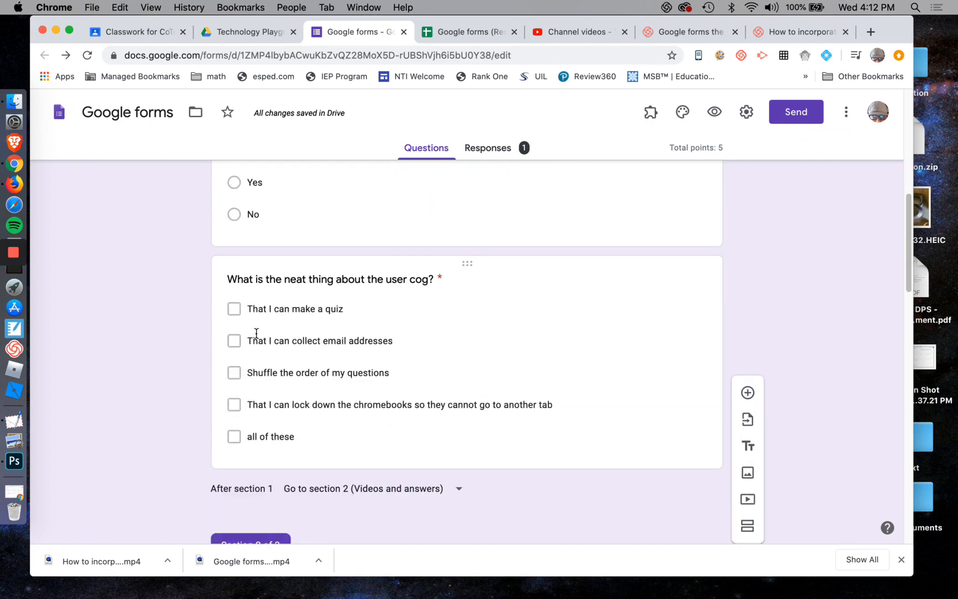
Return to the response spreadsheet in Google Sheets and match the respondent's email and answers to the question headings.
click(482, 36)
click(537, 215)
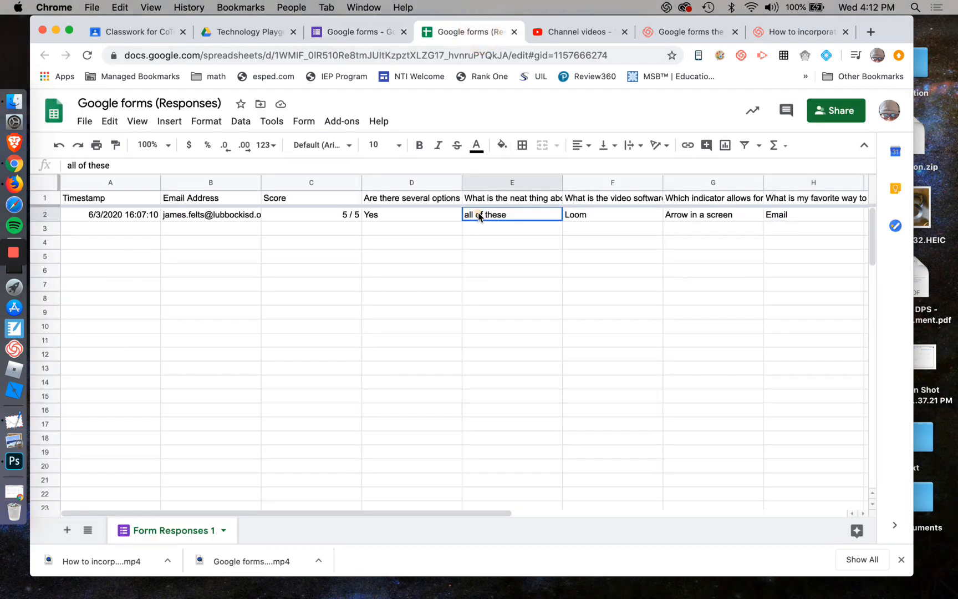
click(709, 216)
click(232, 216)
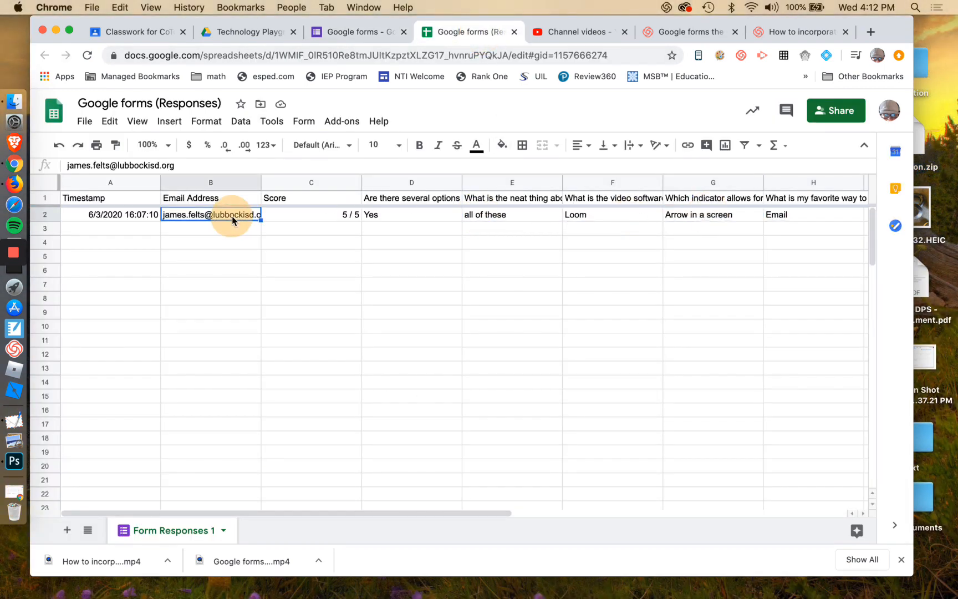
click(421, 198)
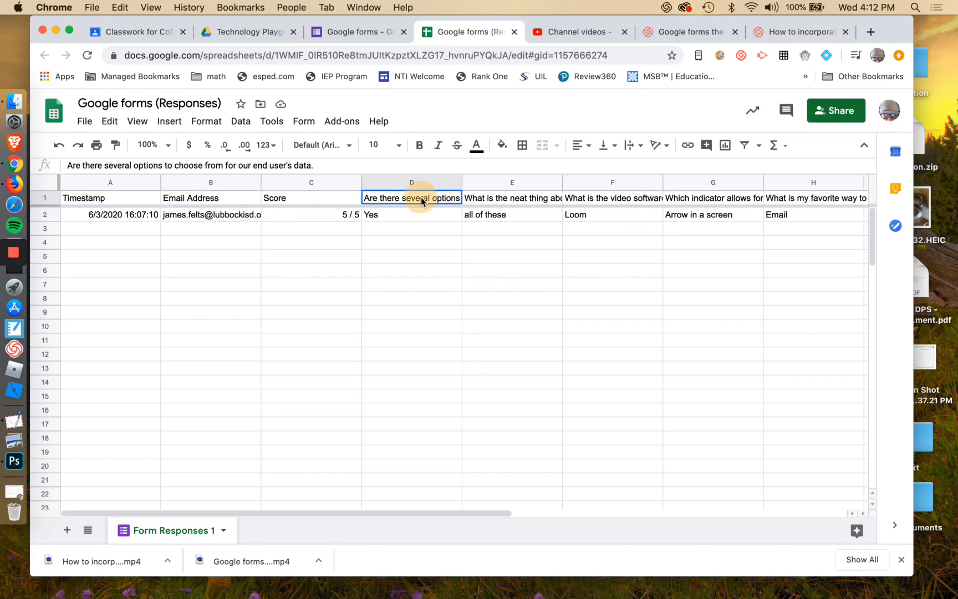
click(507, 198)
click(607, 202)
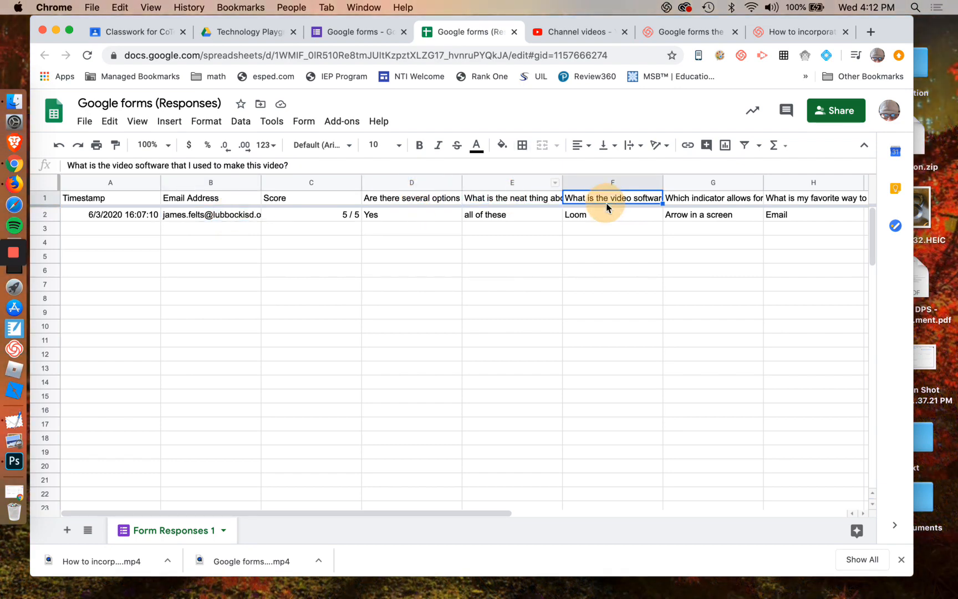
Examine the question headings in row 1 of the response spreadsheet, including the video indicator and favorite sharing method questions.
click(713, 198)
click(785, 201)
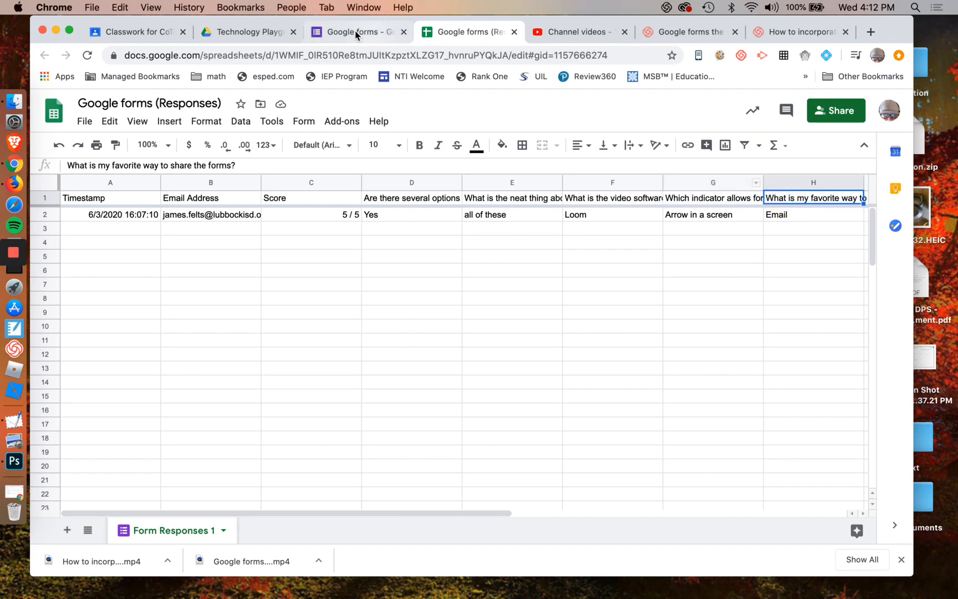
click(295, 203)
click(425, 203)
click(526, 203)
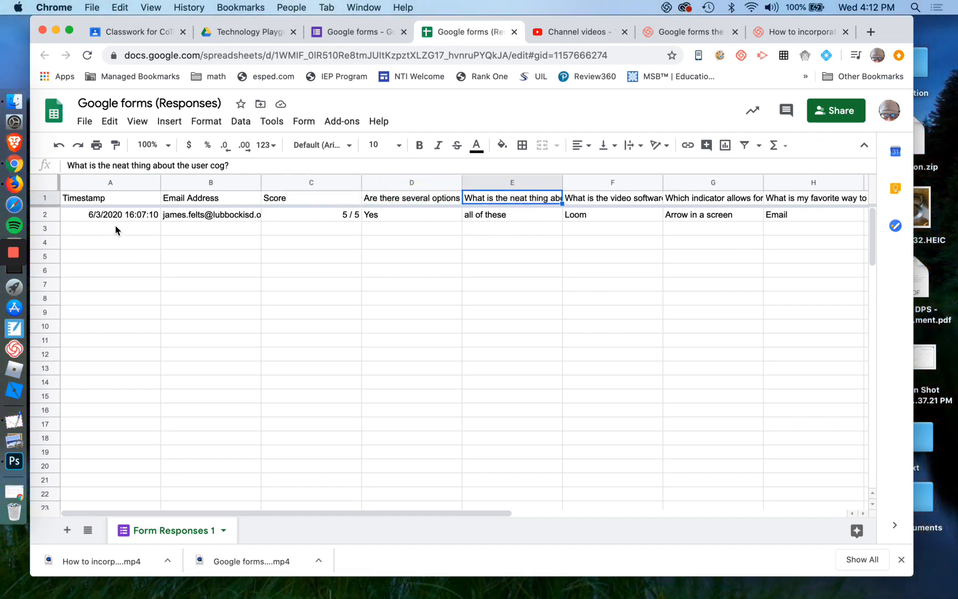
Look over the rows for further responses in the timestamp, email address and first question columns.
drag(115, 228, 110, 469)
drag(224, 233, 198, 464)
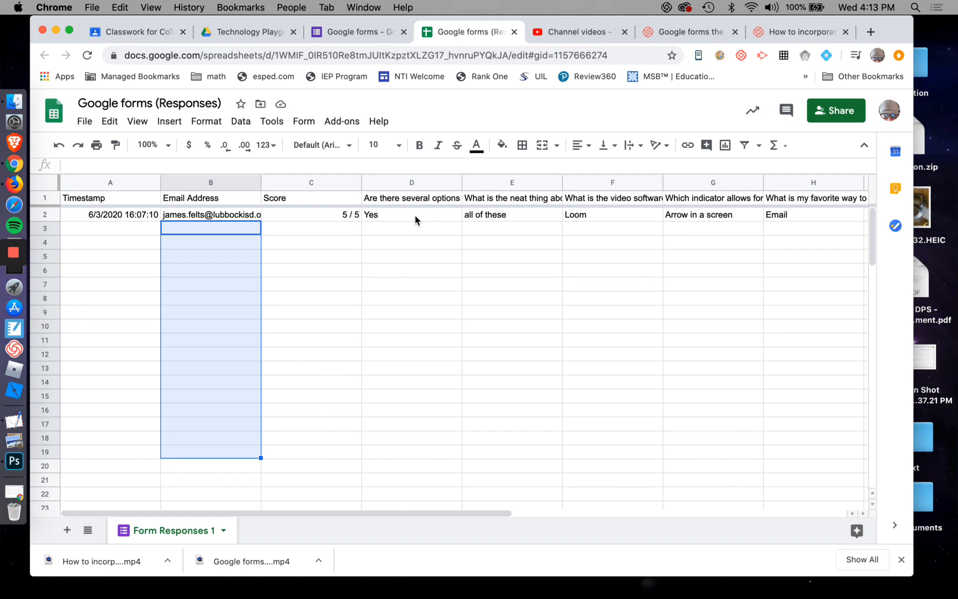
drag(414, 214, 411, 410)
Select column D and look over its available column operations, including the sheet sorting options.
click(447, 183)
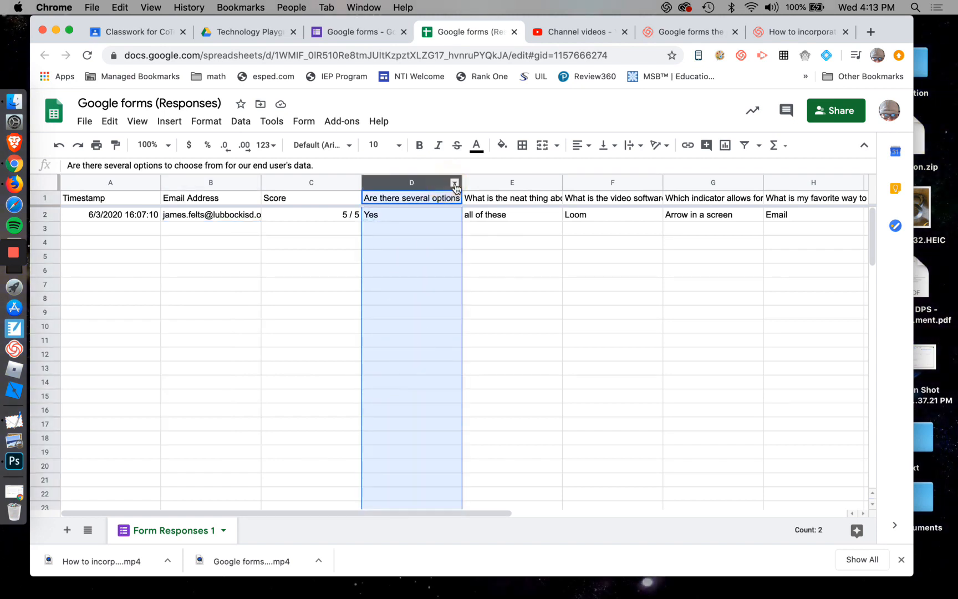
right_click(448, 183)
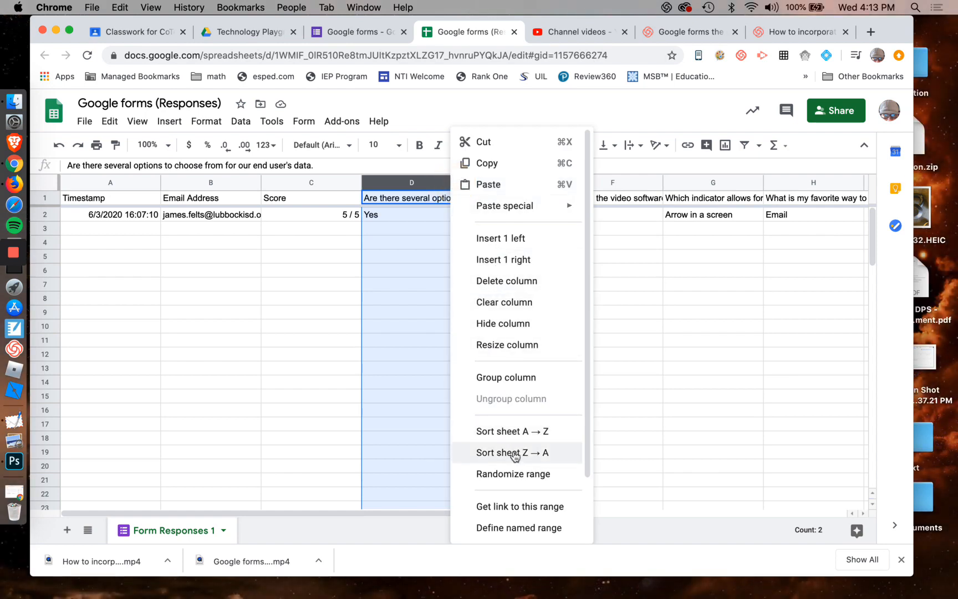
click(653, 355)
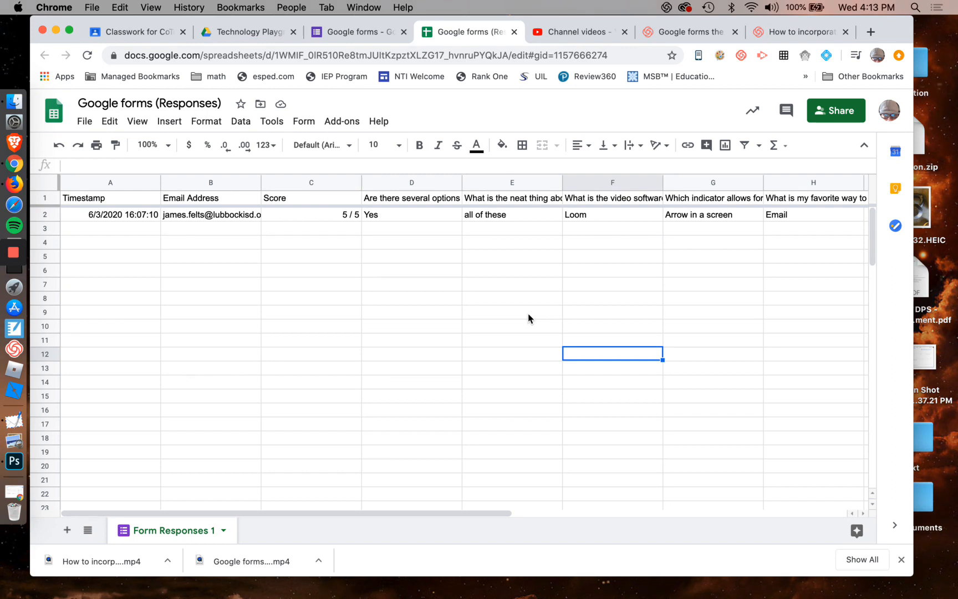
Select the first question's answer in D2, insert a column chart of Score vs. Email Address, and delete the chart.
click(410, 208)
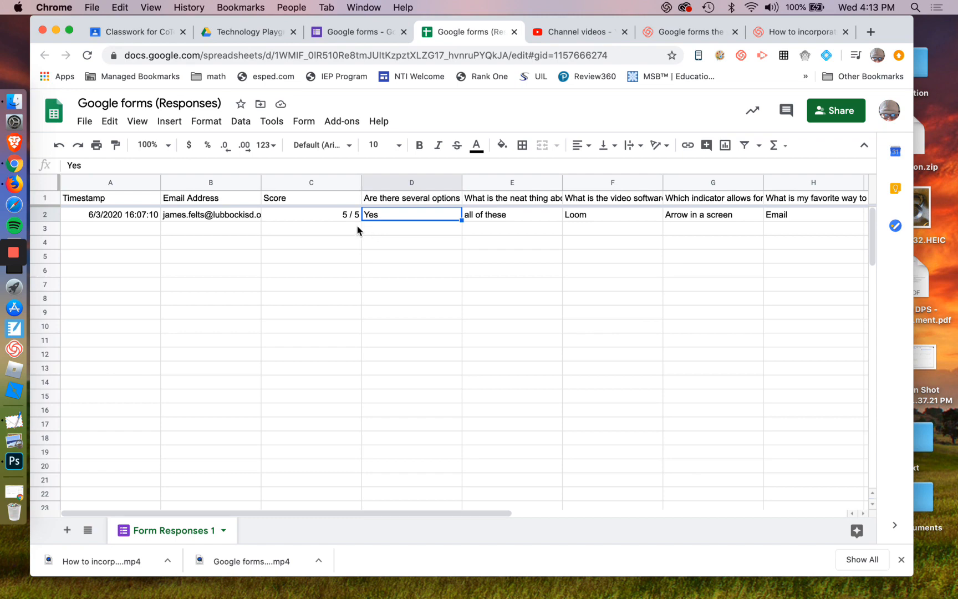
click(408, 227)
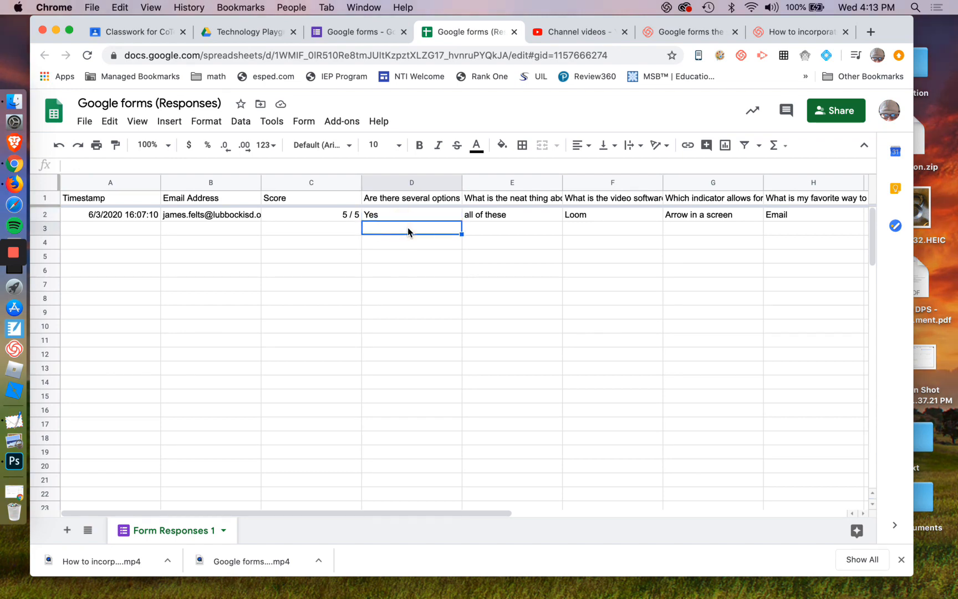
click(411, 217)
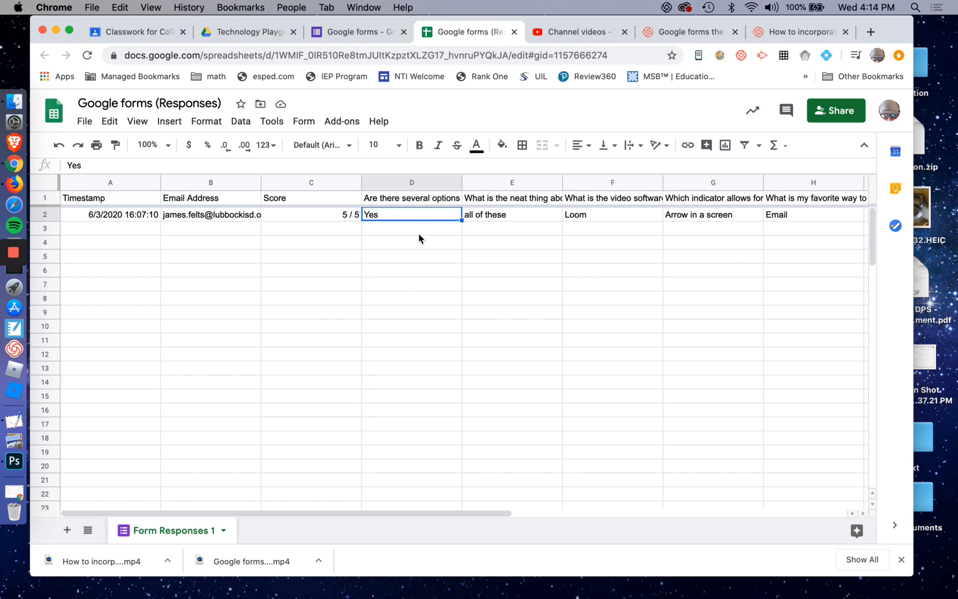
click(728, 155)
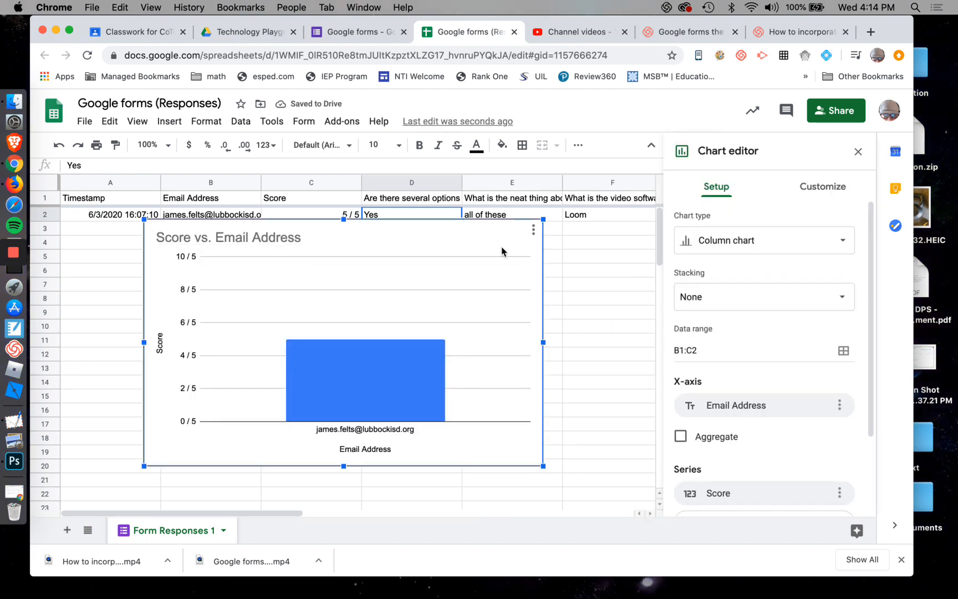
click(534, 232)
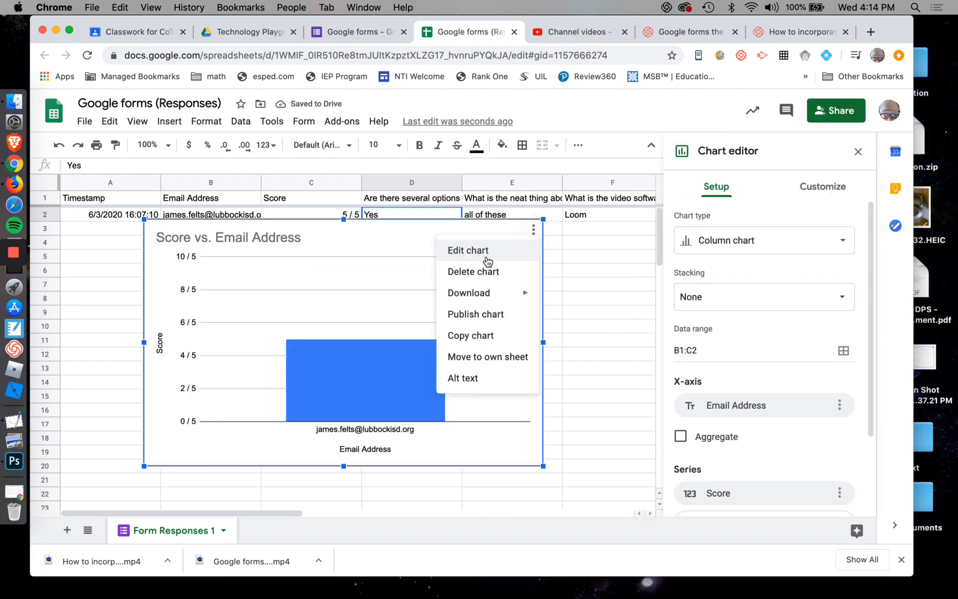
click(473, 272)
Switch to the form in Google Forms and examine the response summary with its per-question answer charts and Insights.
click(366, 32)
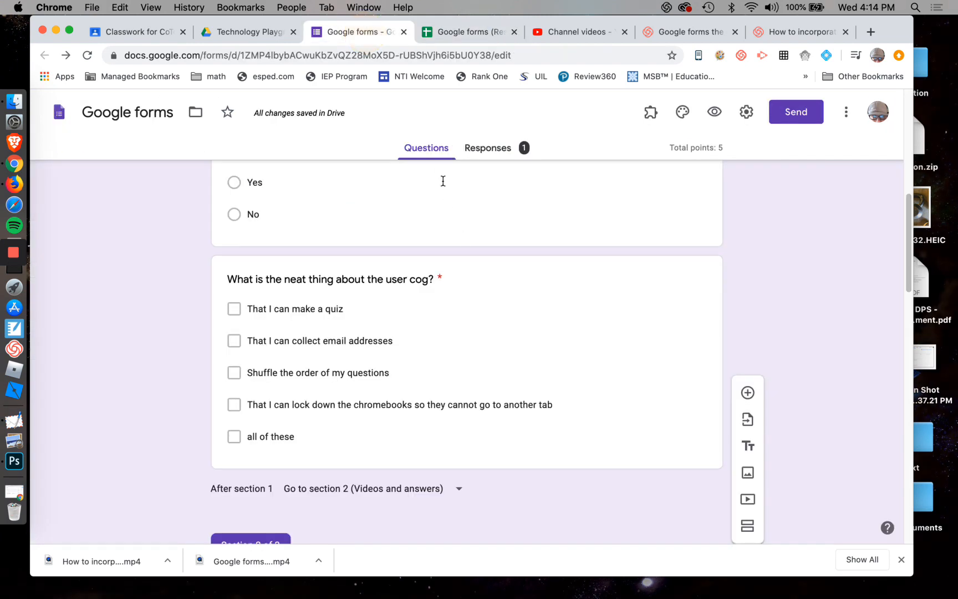
click(505, 155)
scroll(497, 299, down, 3)
scroll(496, 300, down, 20)
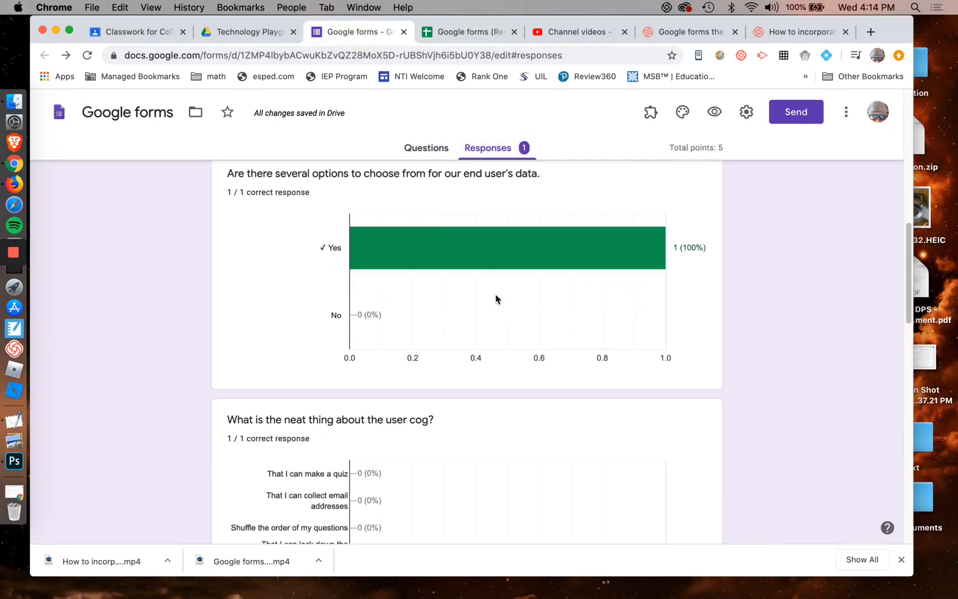
scroll(497, 300, up, 20)
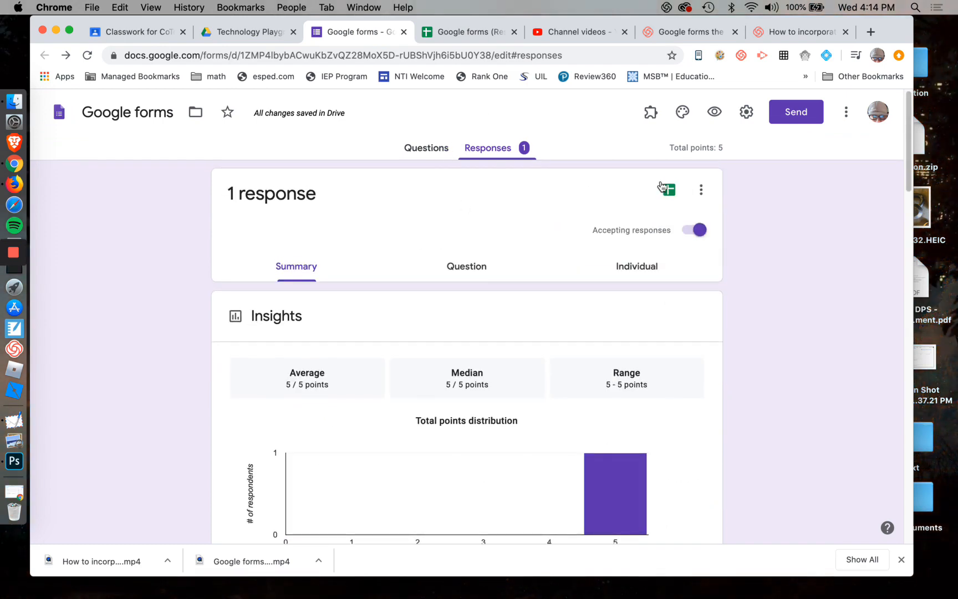
Return to the form's questions and review its sections through the favorite sharing method question in the Sharing section.
click(427, 157)
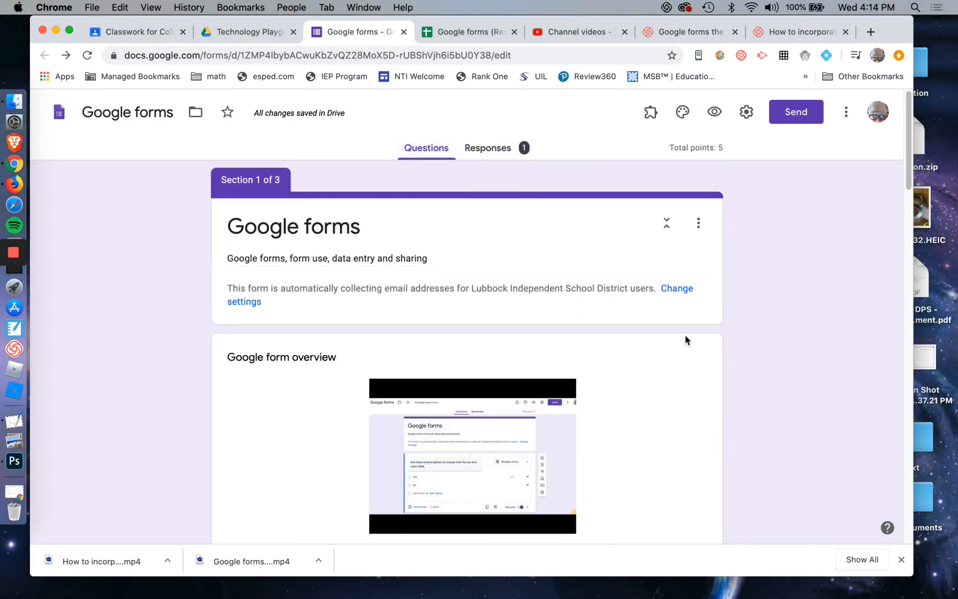
scroll(765, 356, down, 15)
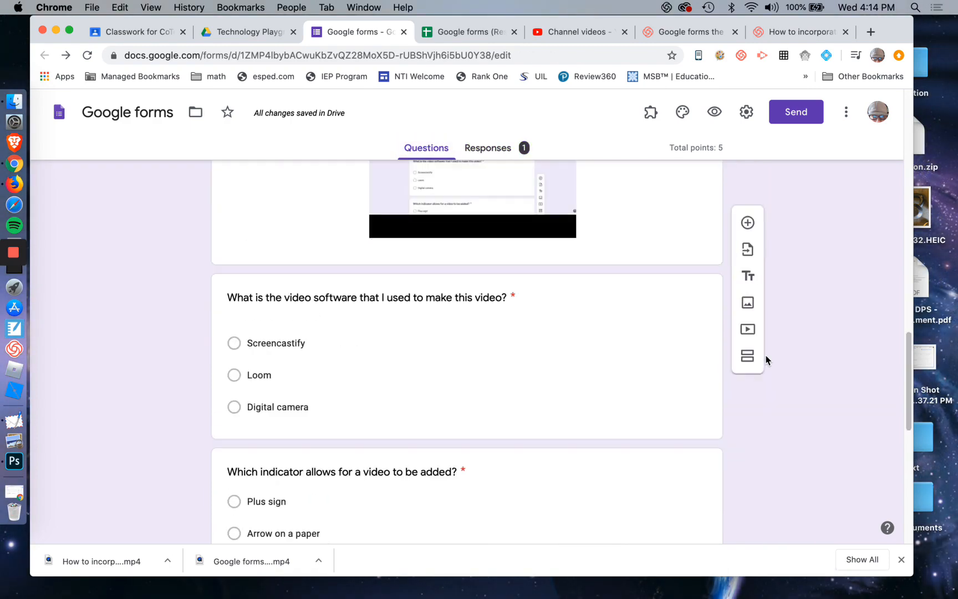
scroll(766, 359, down, 8)
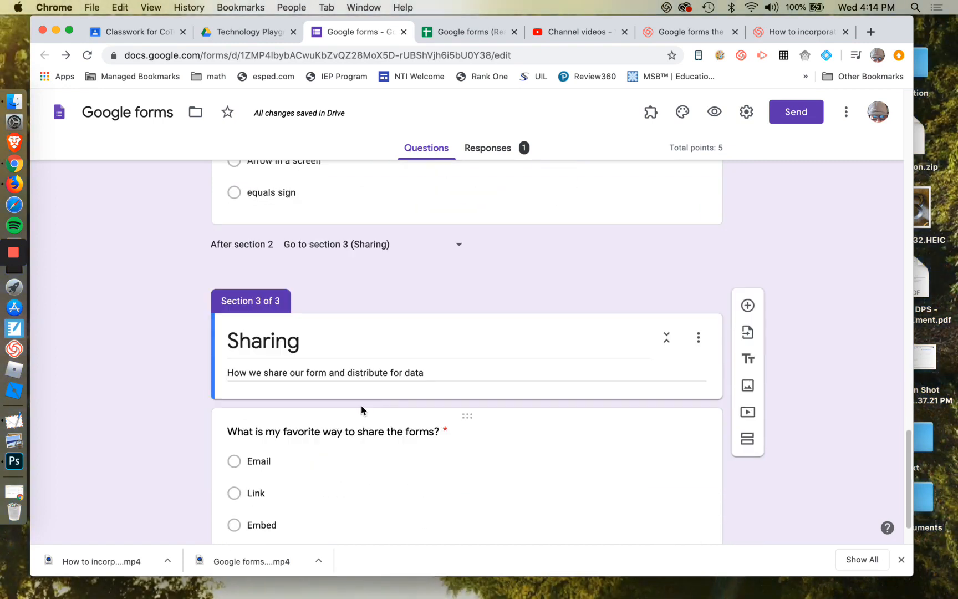
scroll(294, 340, down, 1)
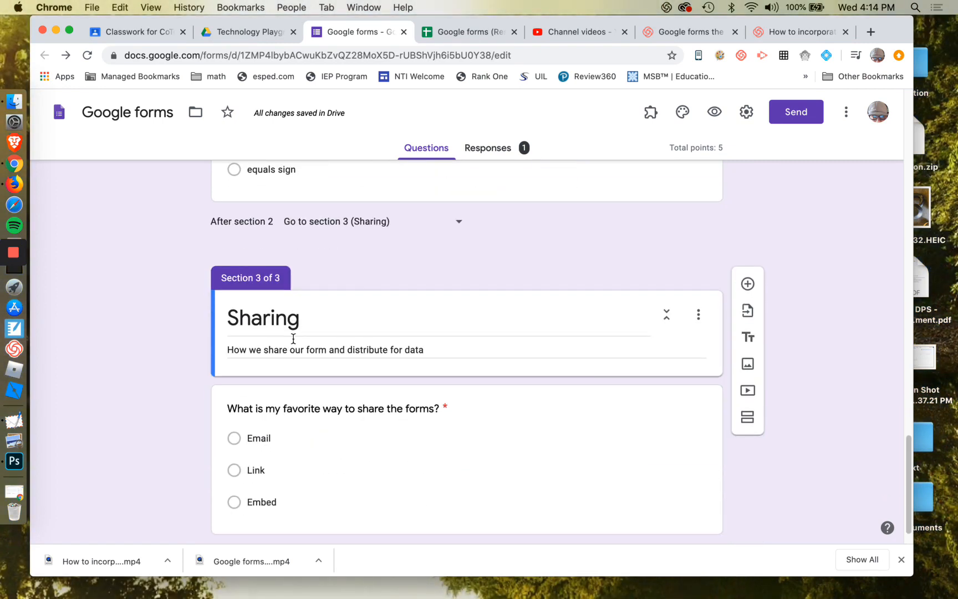